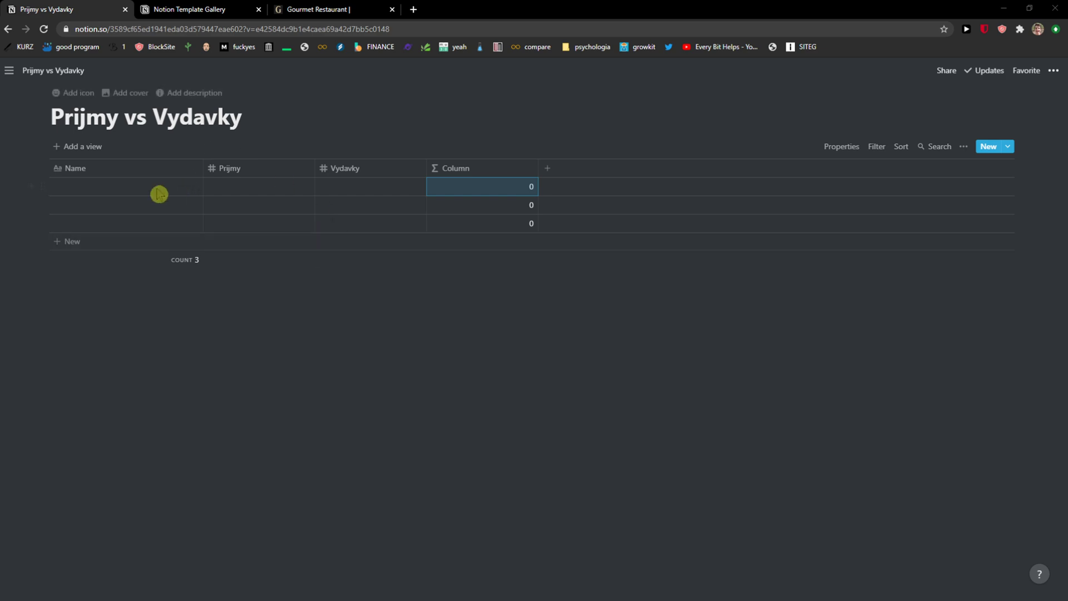
Inspect the property types of the Prijmy and Vydavky columns
click(93, 126)
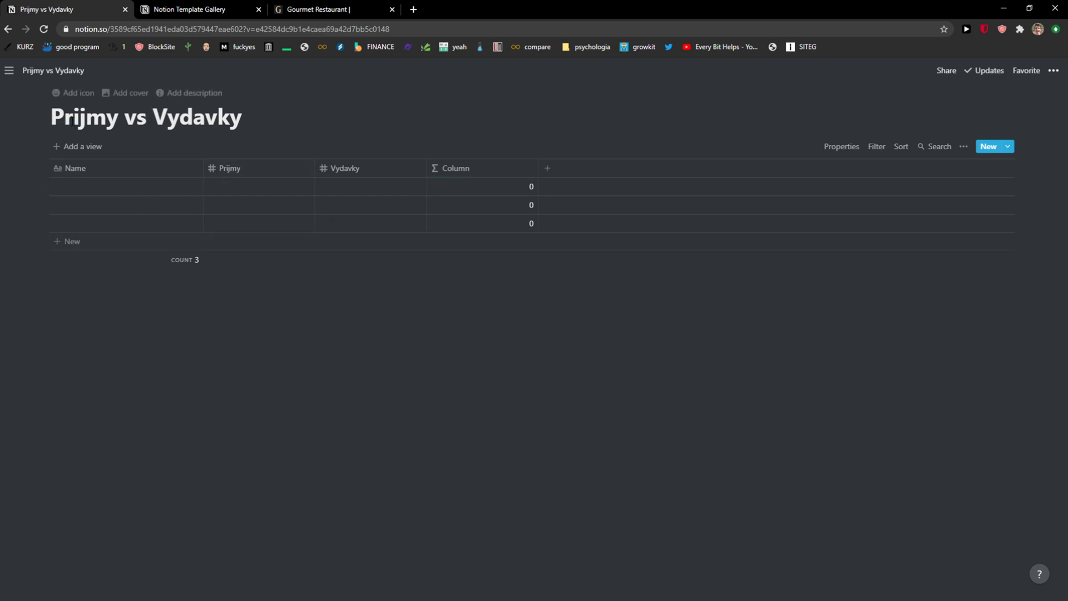
drag(52, 115, 247, 115)
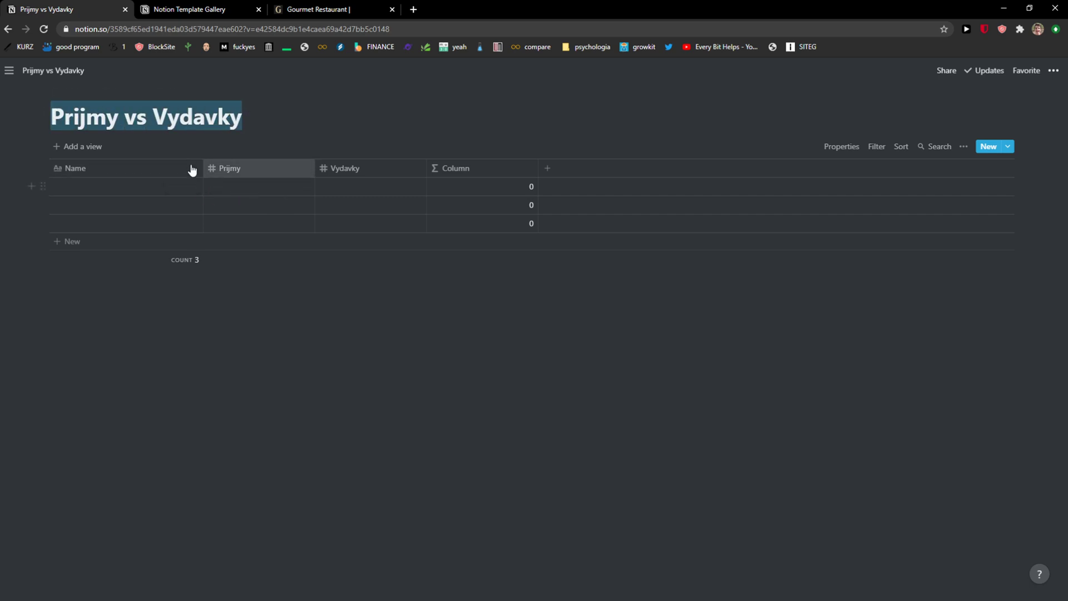
click(236, 174)
click(237, 230)
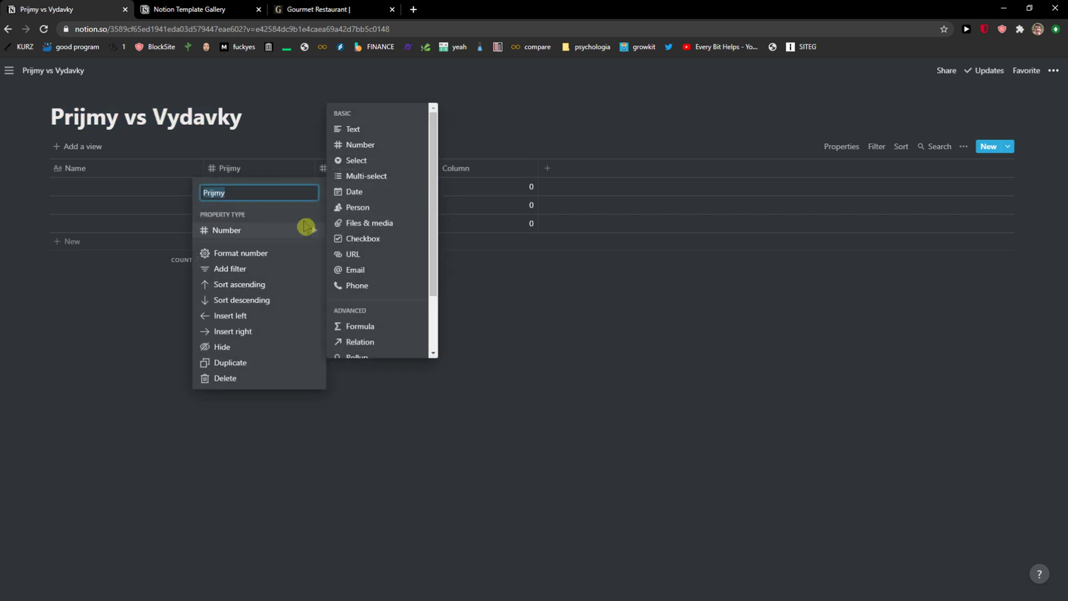
click(508, 365)
click(362, 170)
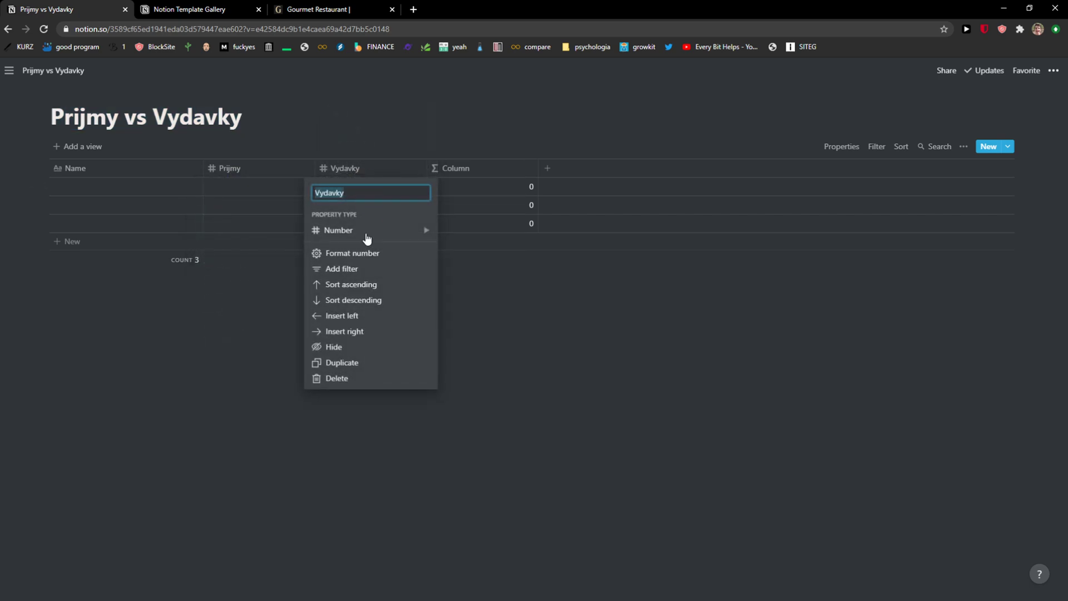
click(366, 234)
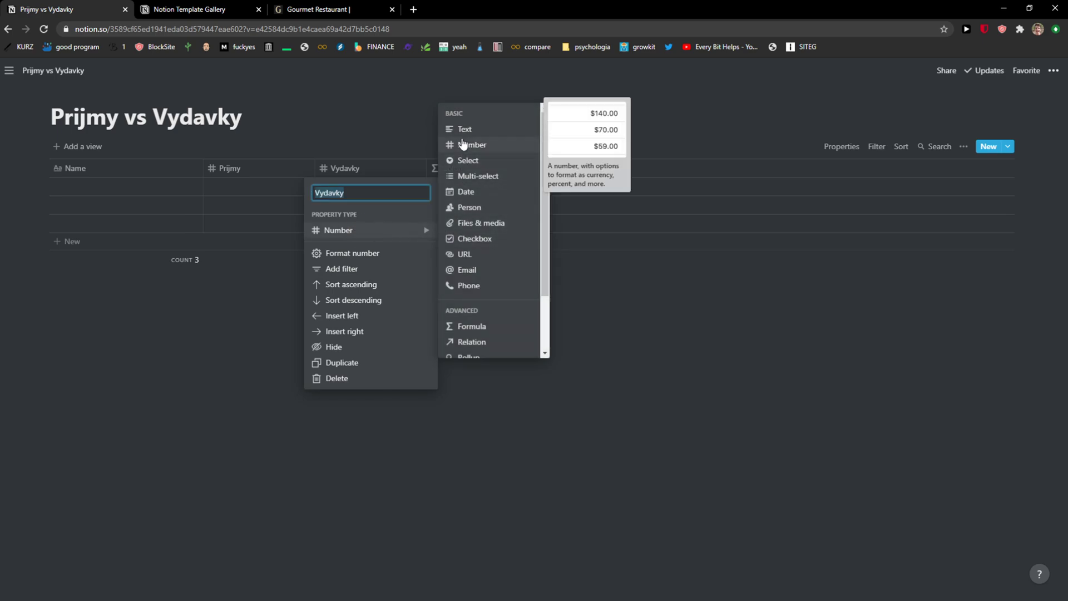
click(299, 132)
Enter 4500 under Prijmy and 800 under Vydavky in row one, and erase the Column formula
click(250, 190)
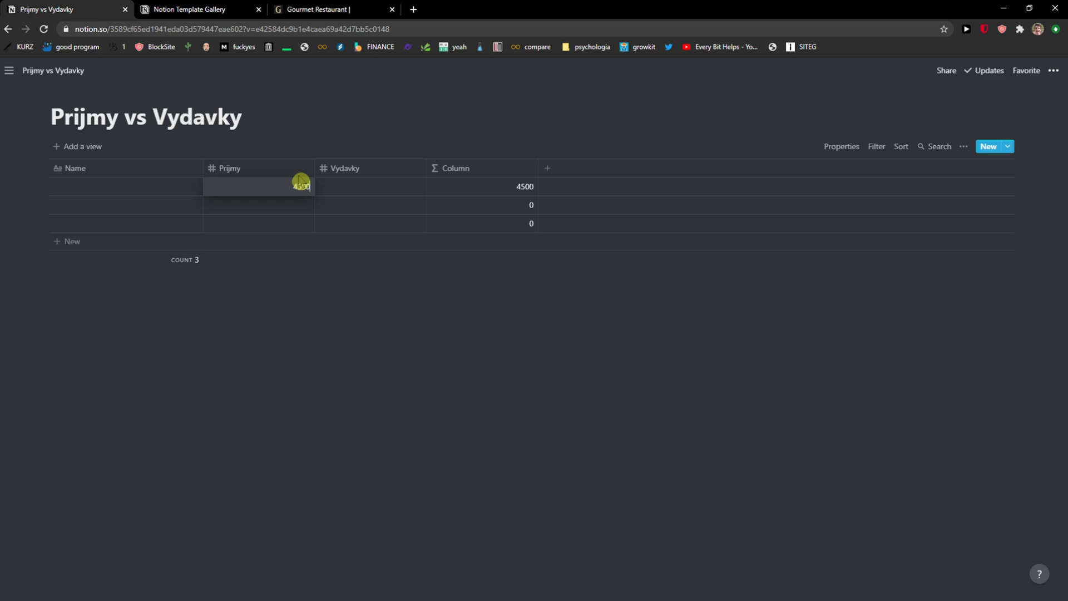
click(361, 193)
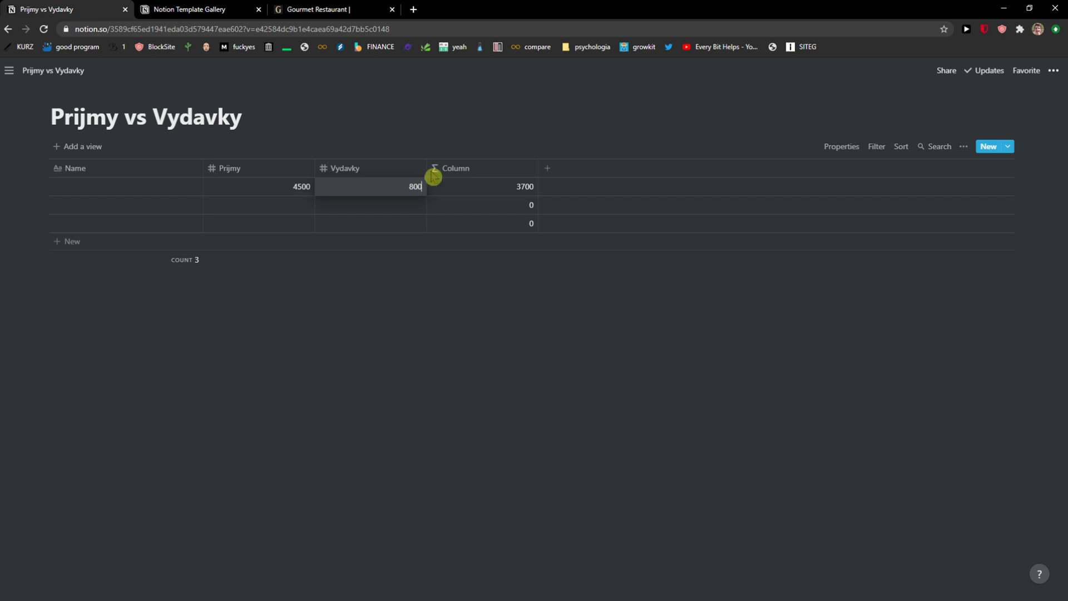
click(461, 186)
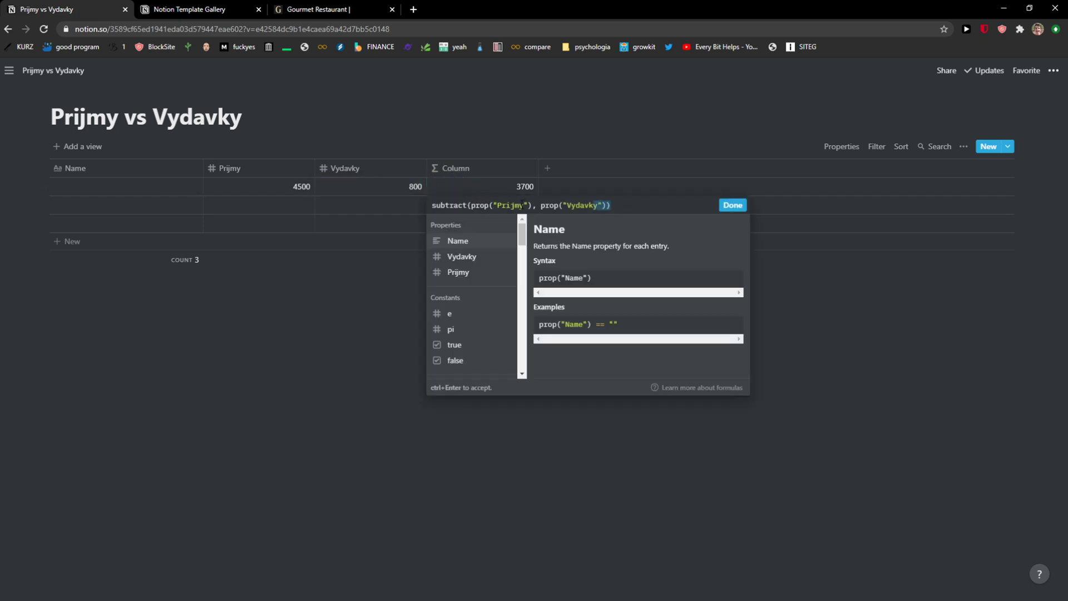
key(ctrl+a)
key(BackSpace)
click(733, 205)
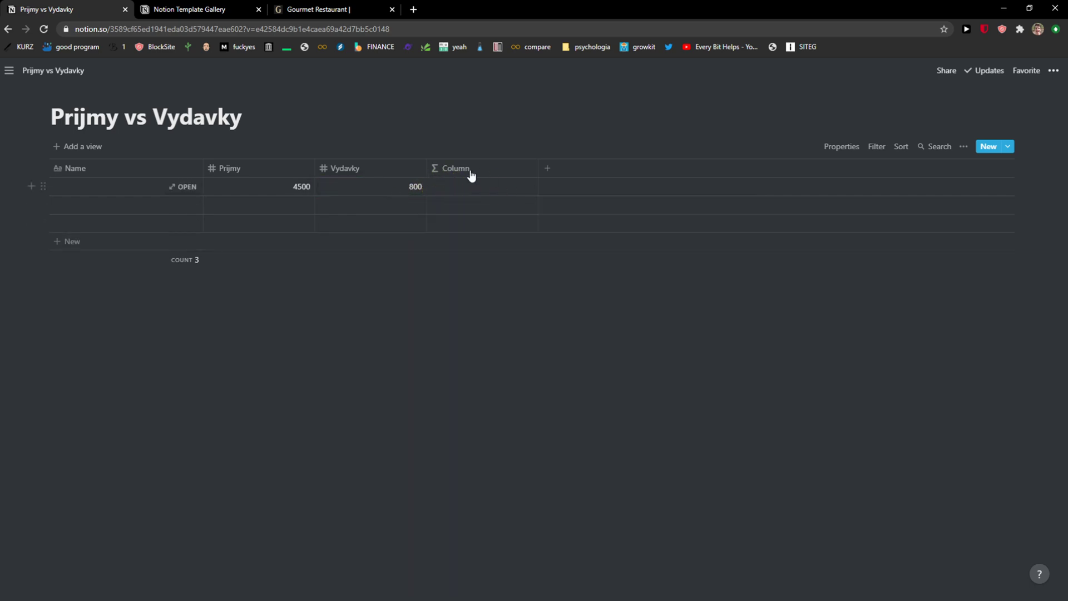
click(497, 192)
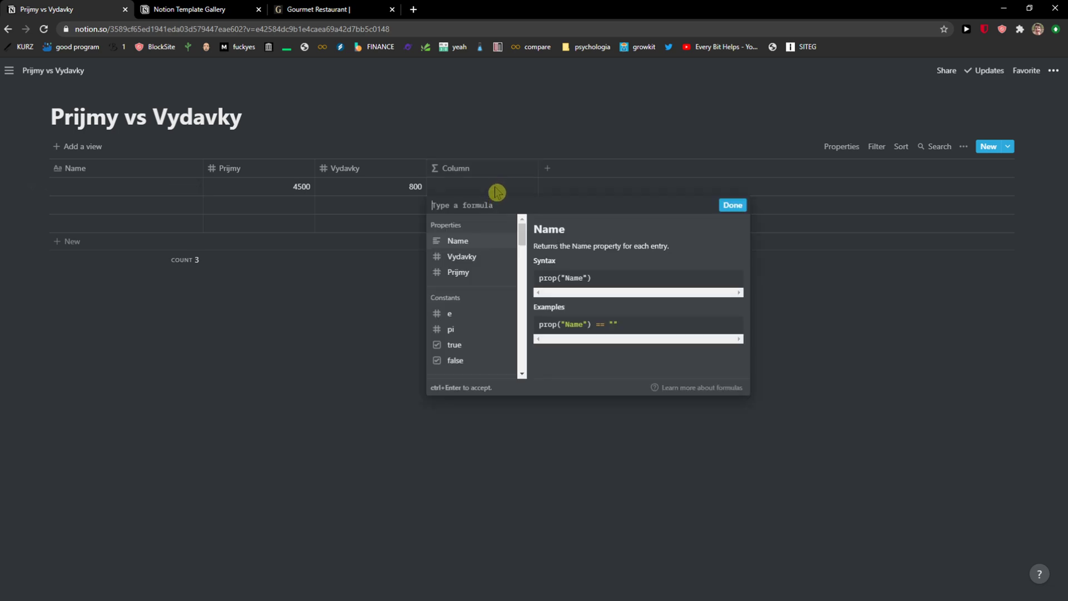
click(372, 312)
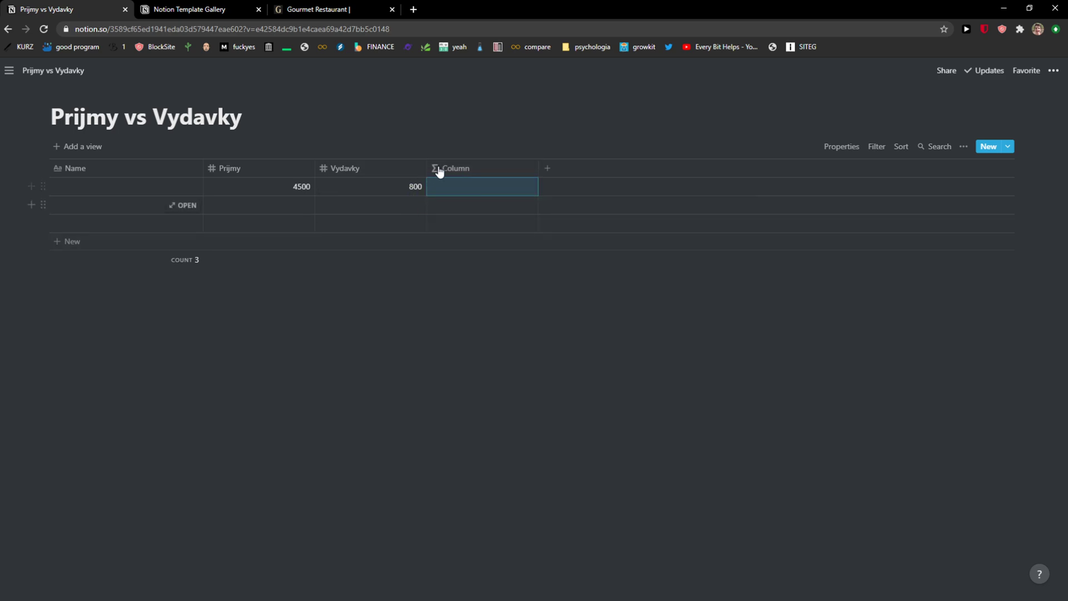
click(278, 172)
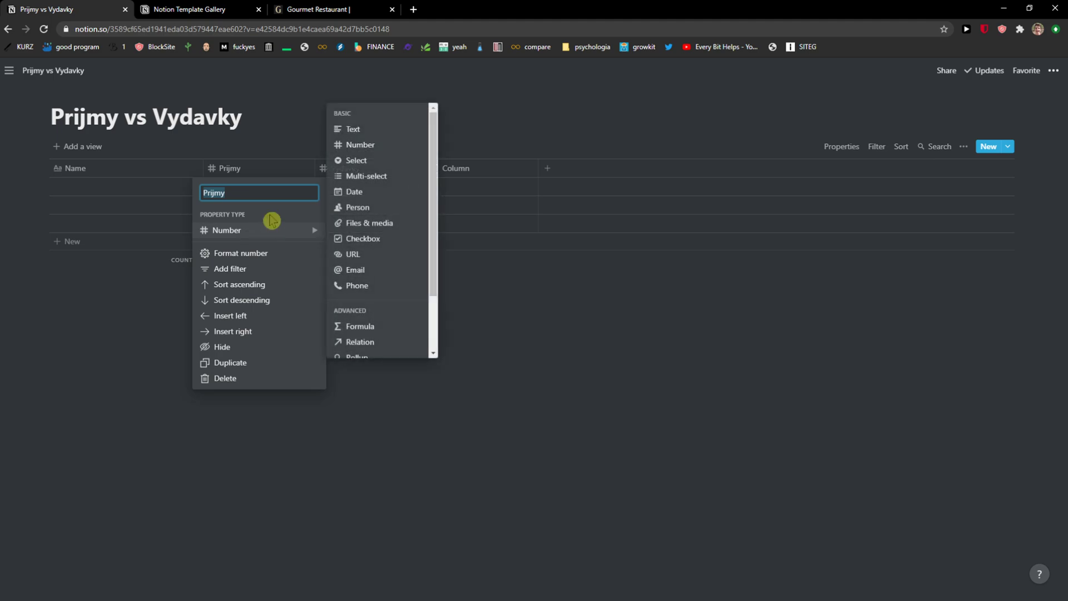
click(167, 320)
click(367, 178)
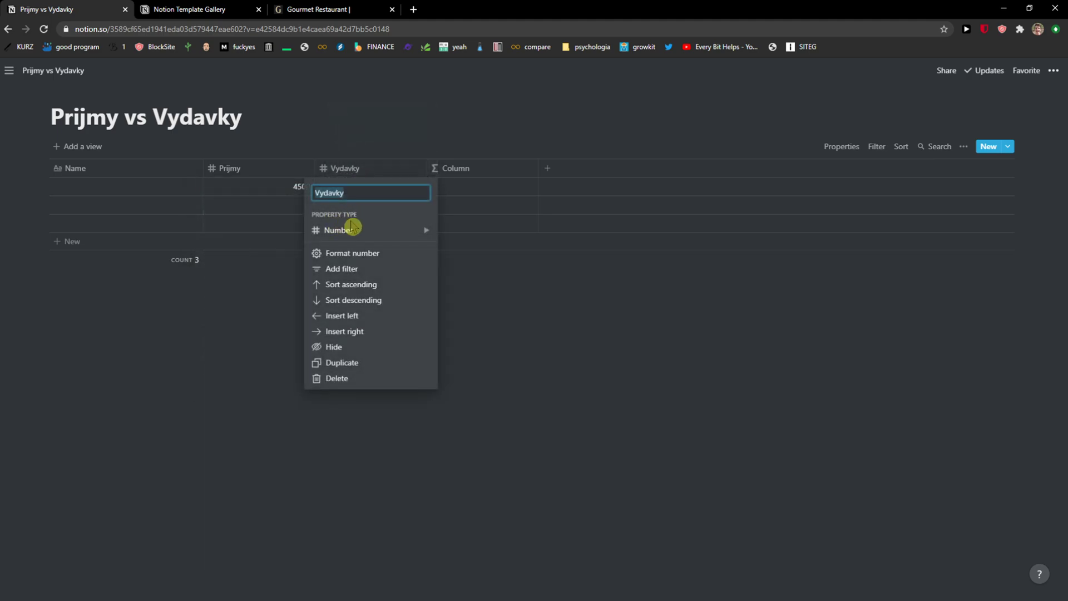
click(245, 295)
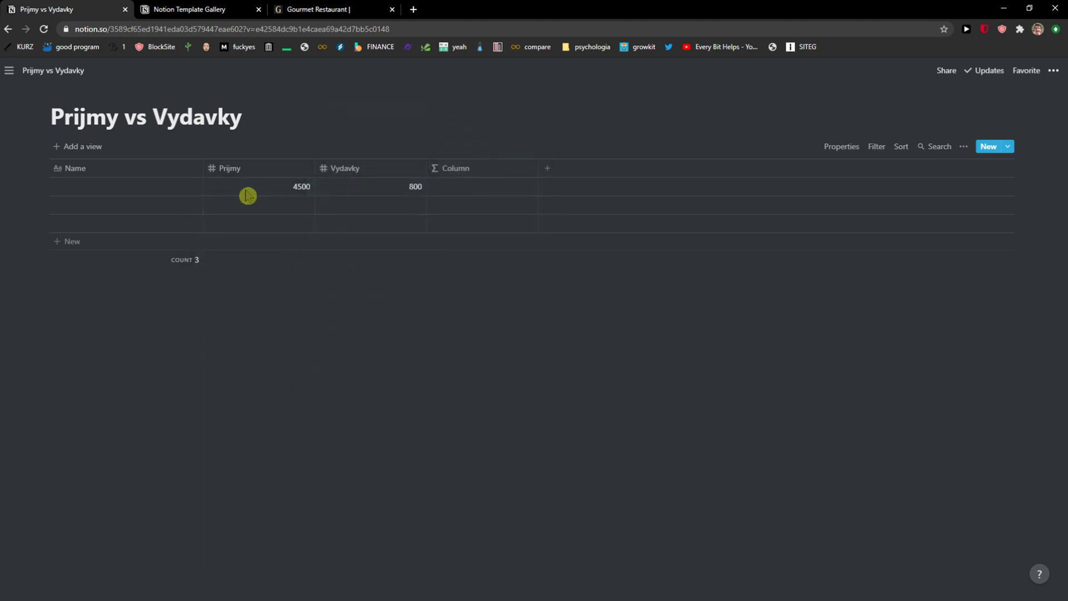
click(289, 189)
key(Escape)
click(365, 195)
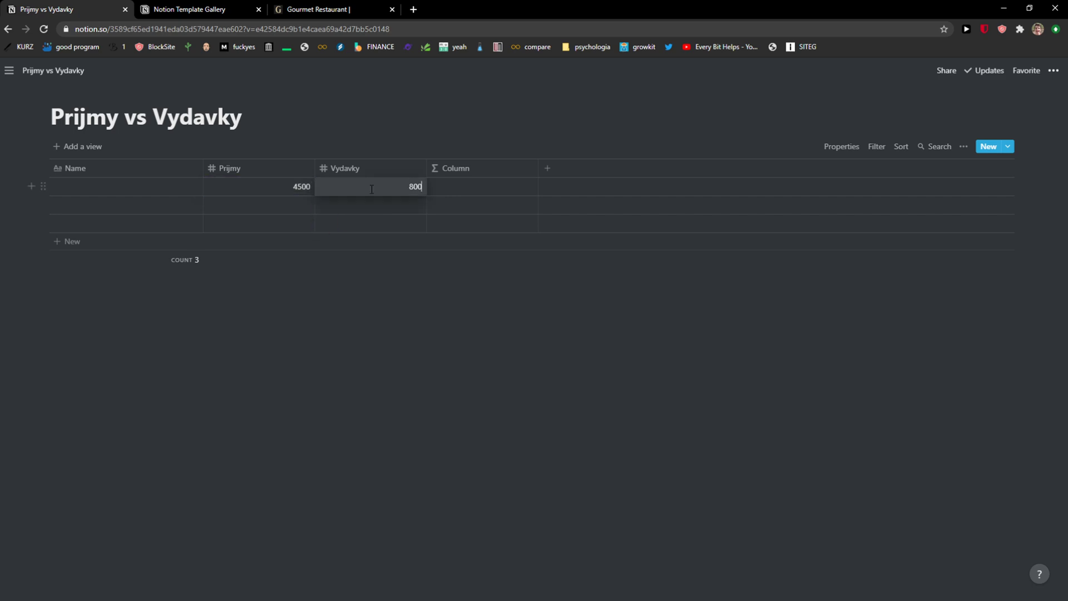
key(Escape)
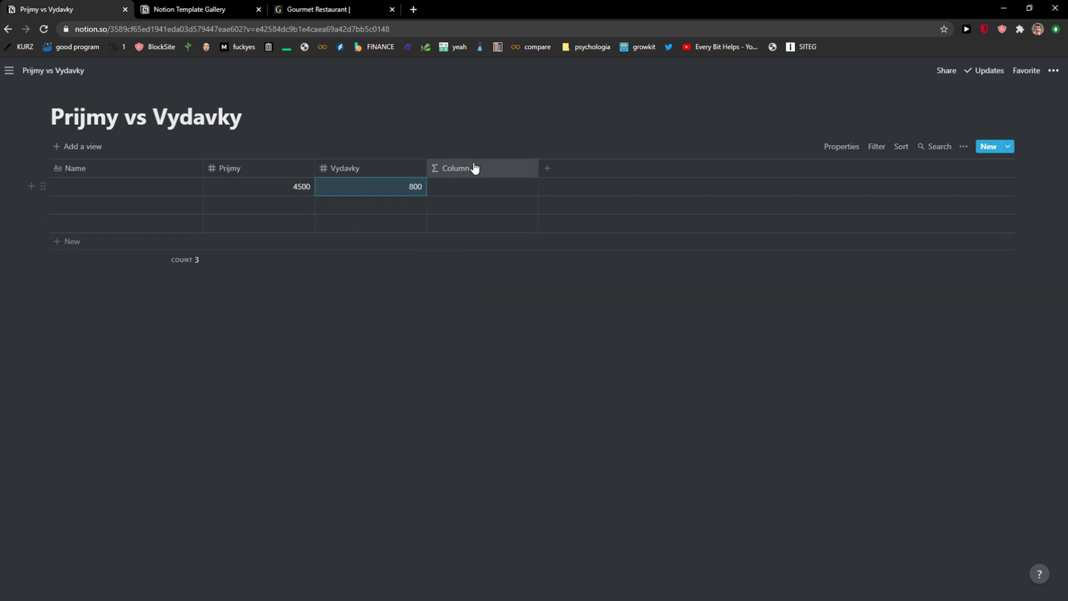
Build the formula subtract(prop("Prijmy"), prop("Vydavky")) so the first row previews 3700
click(476, 191)
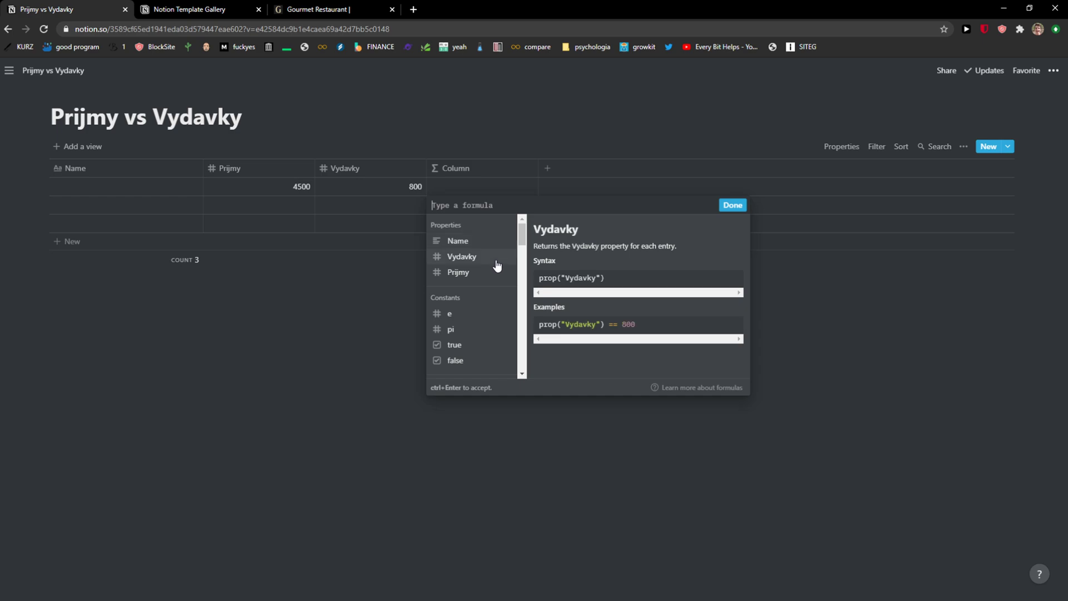
scroll(507, 295, down, 1)
scroll(498, 317, down, 1)
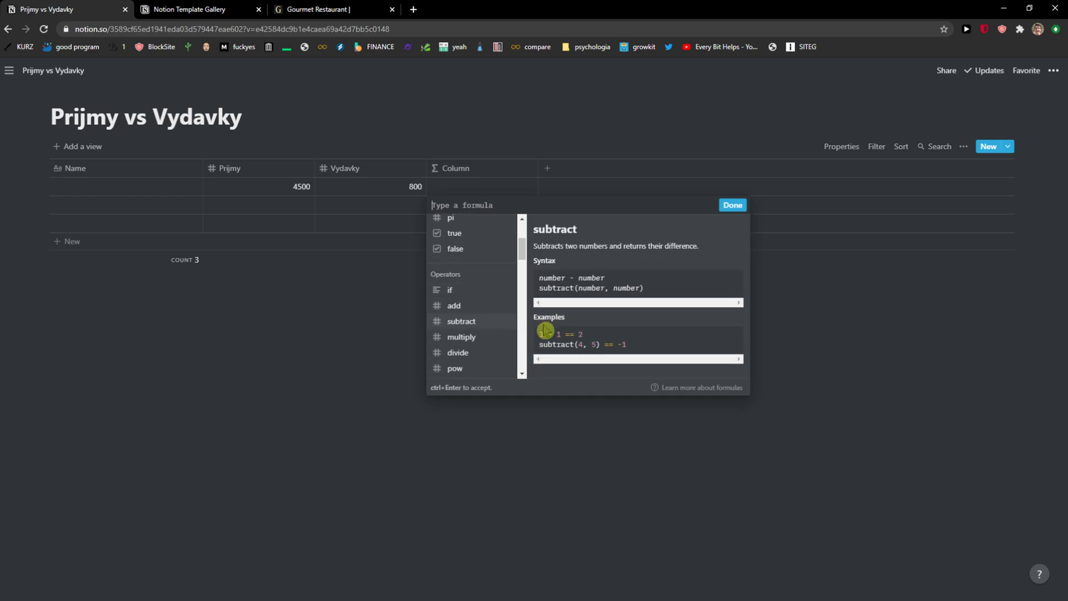
click(502, 326)
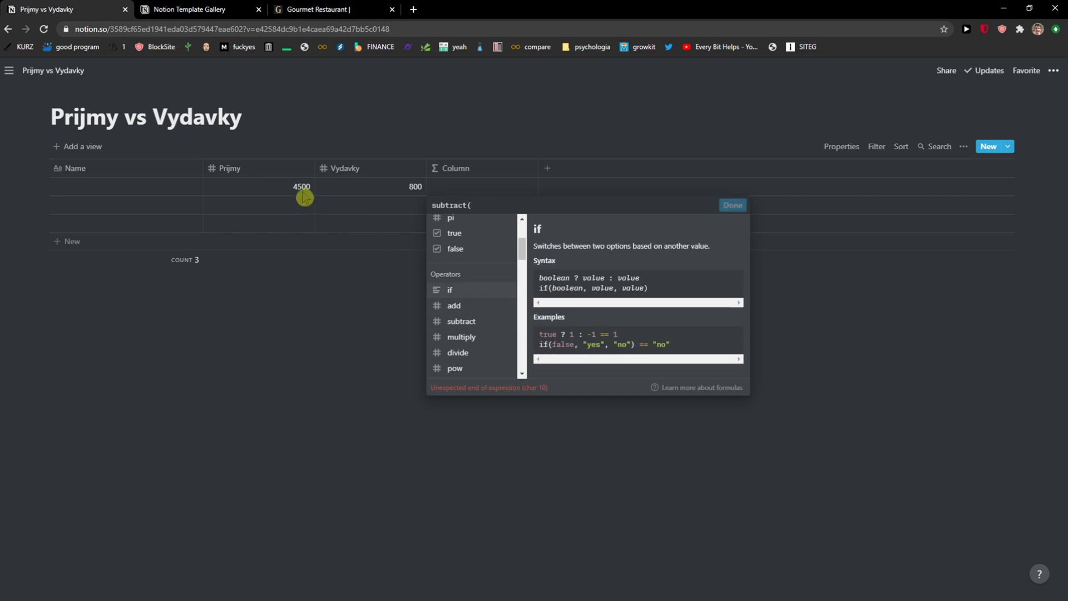
scroll(476, 261, up, 2)
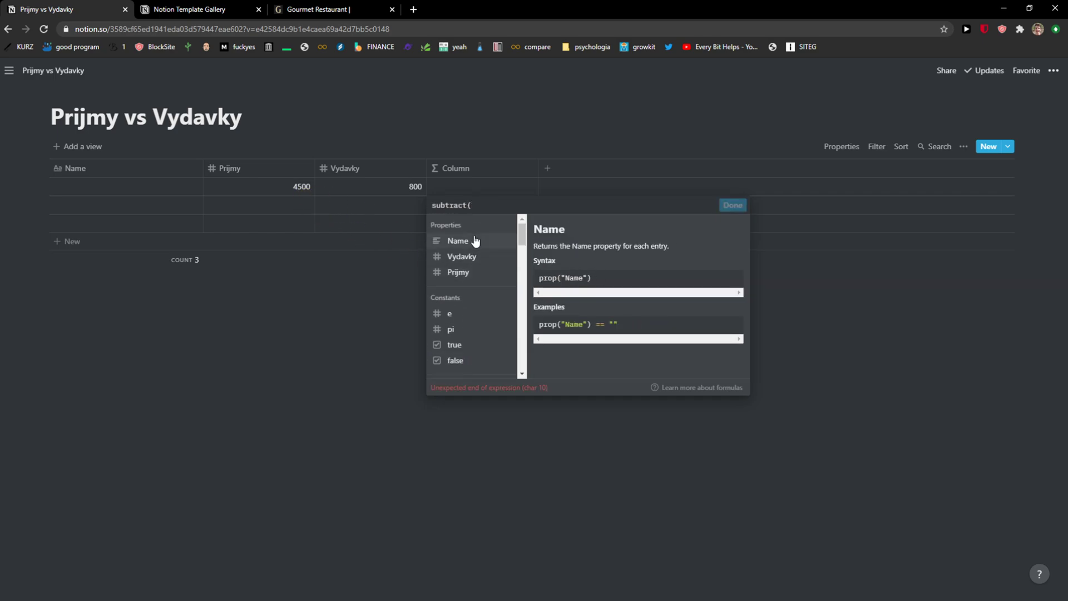
click(485, 275)
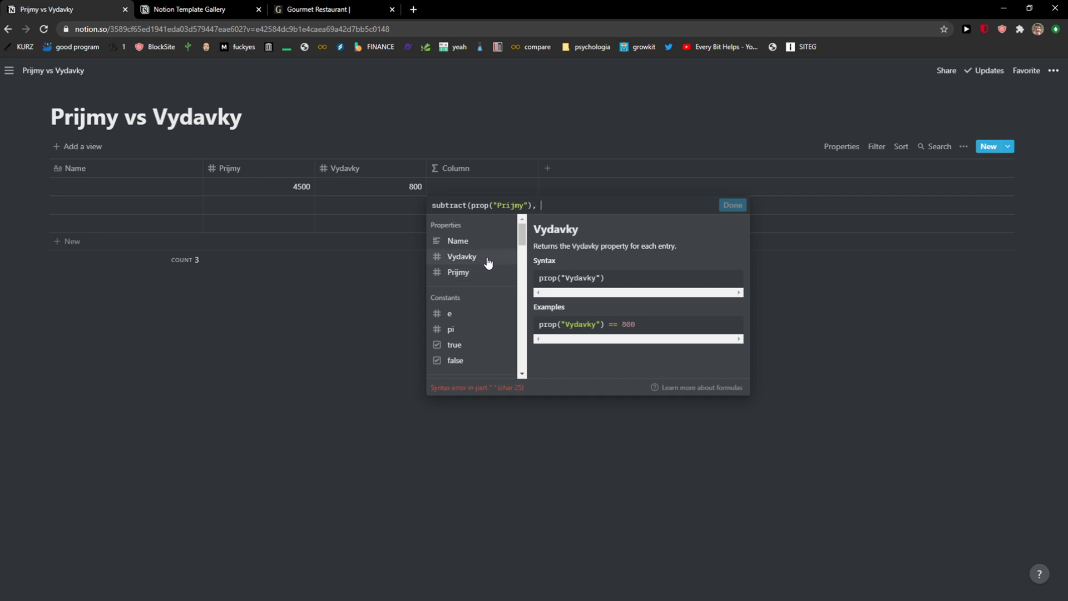
click(488, 263)
text())
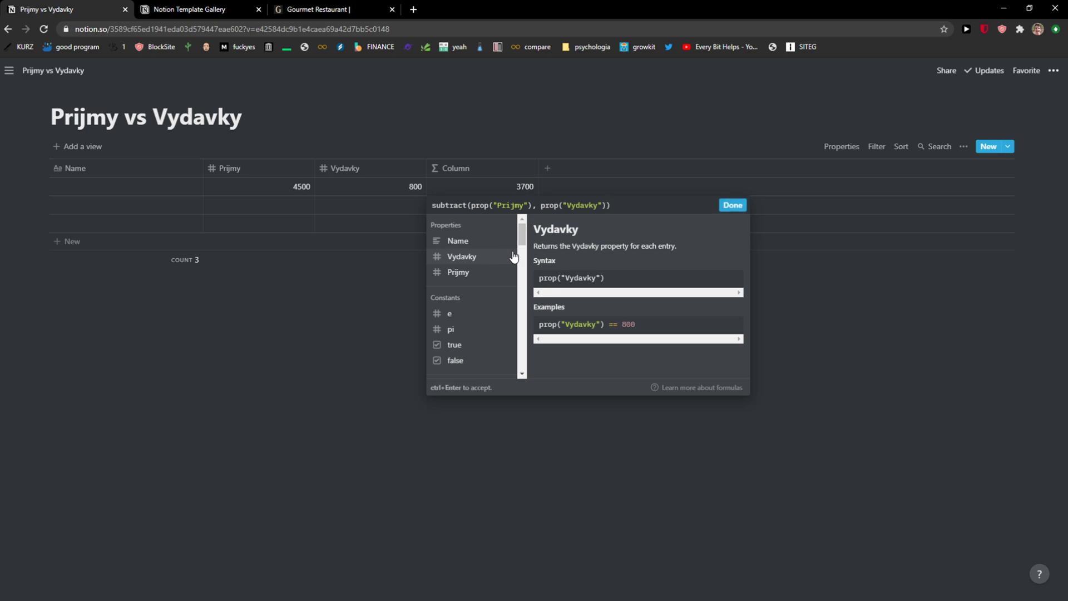
Save the subtraction formula and name the first row August
click(733, 205)
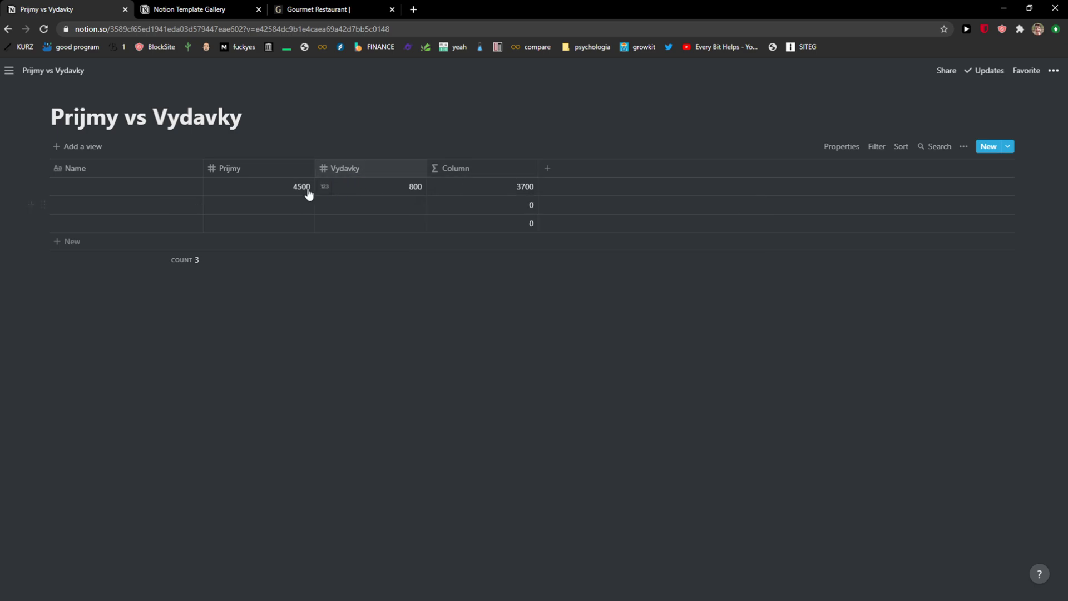
click(136, 189)
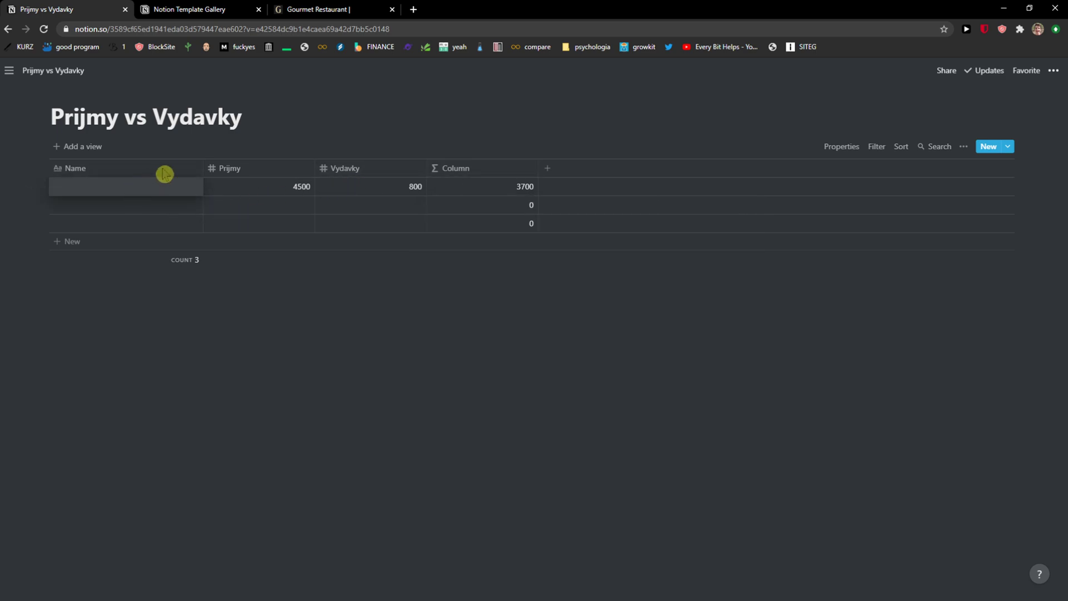
key(super)
key(super)
text(S)
key(BackSpace)
text(August)
key(Return)
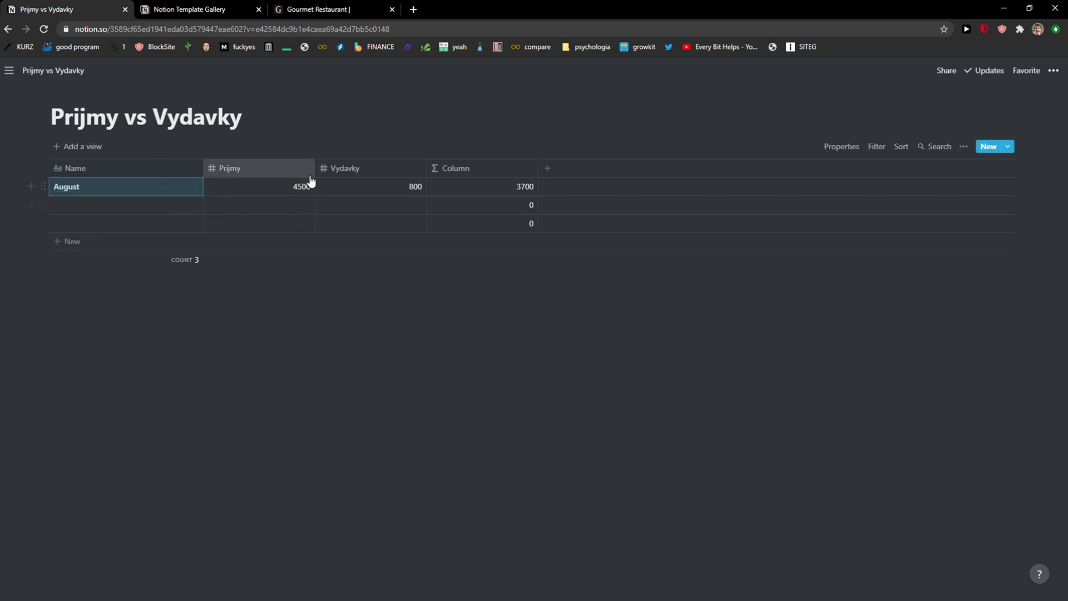
Enter 7500 under Prijmy and 1220 under Vydavky in the second row
click(298, 206)
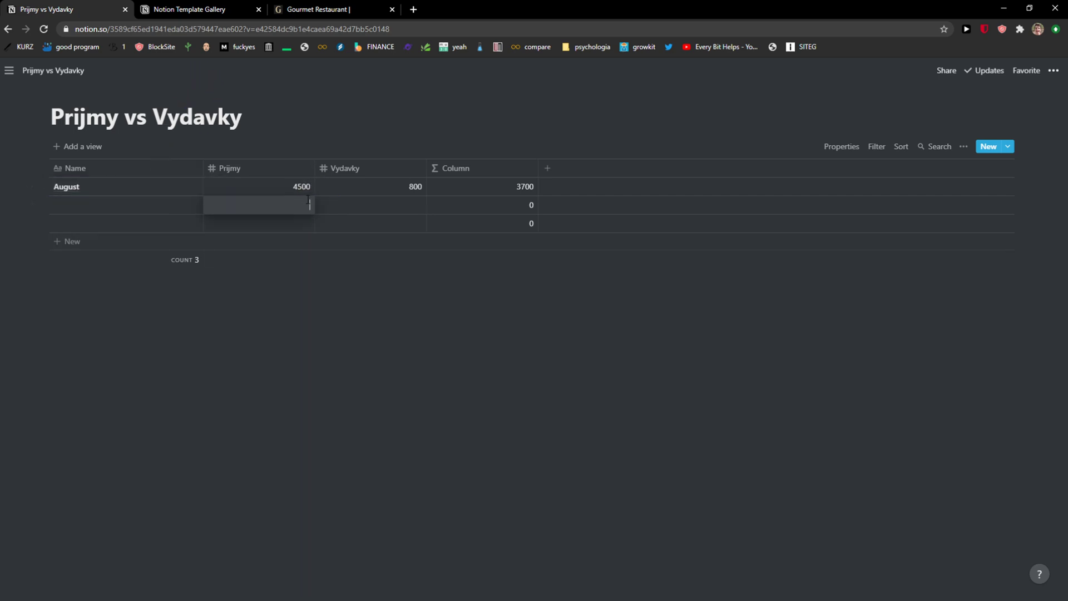
text(7500)
click(311, 205)
text(1220)
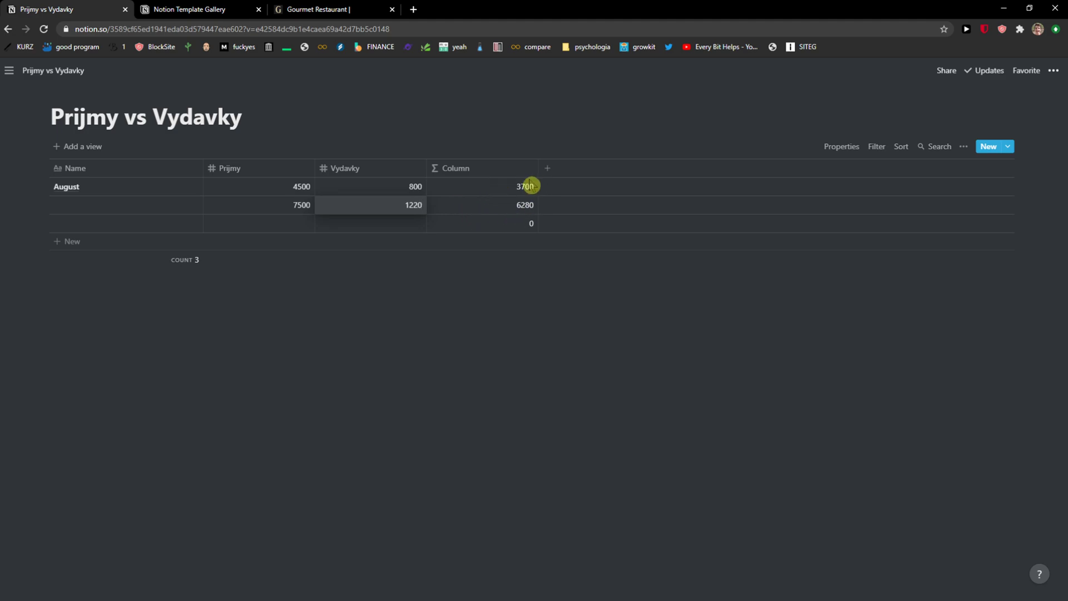
key(Escape)
Reopen the Column formula and delete all of its text
click(499, 210)
key(Escape)
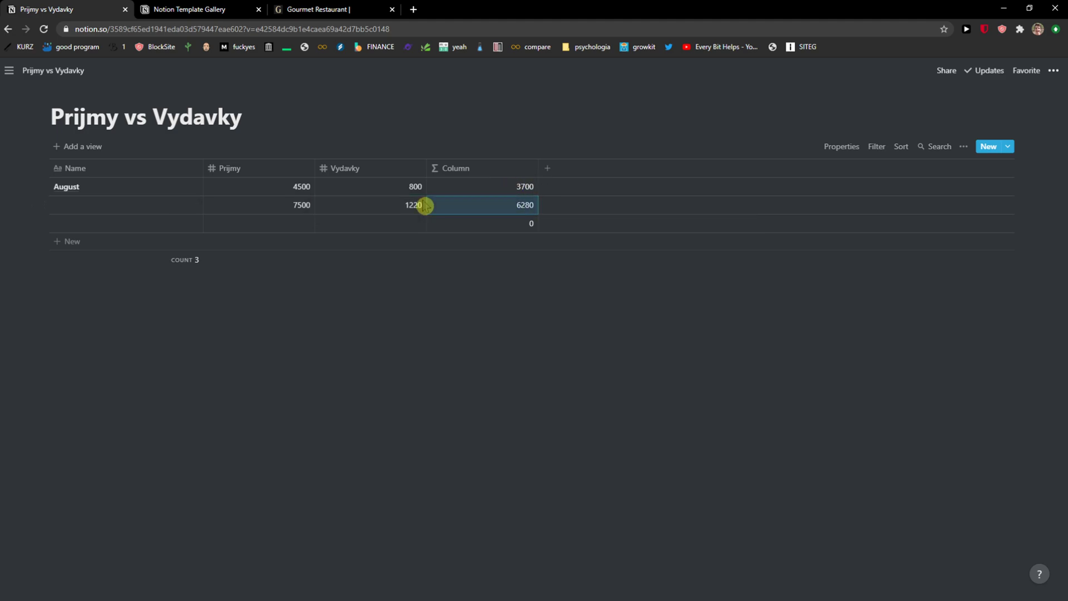
click(489, 201)
key(ctrl+a)
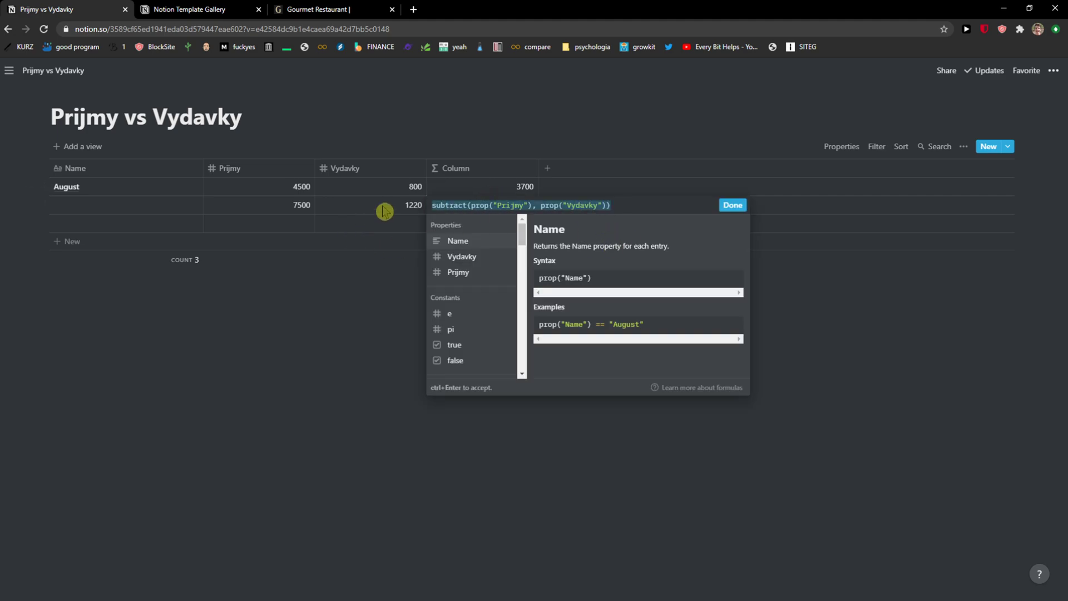
key(BackSpace)
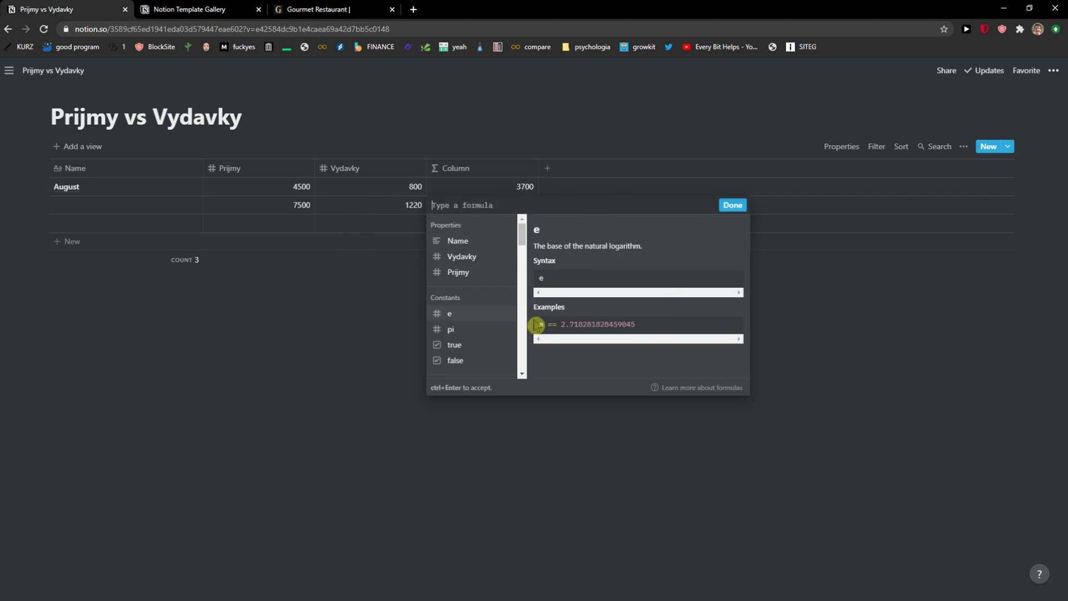
drag(523, 236, 526, 262)
scroll(479, 265, up, 1)
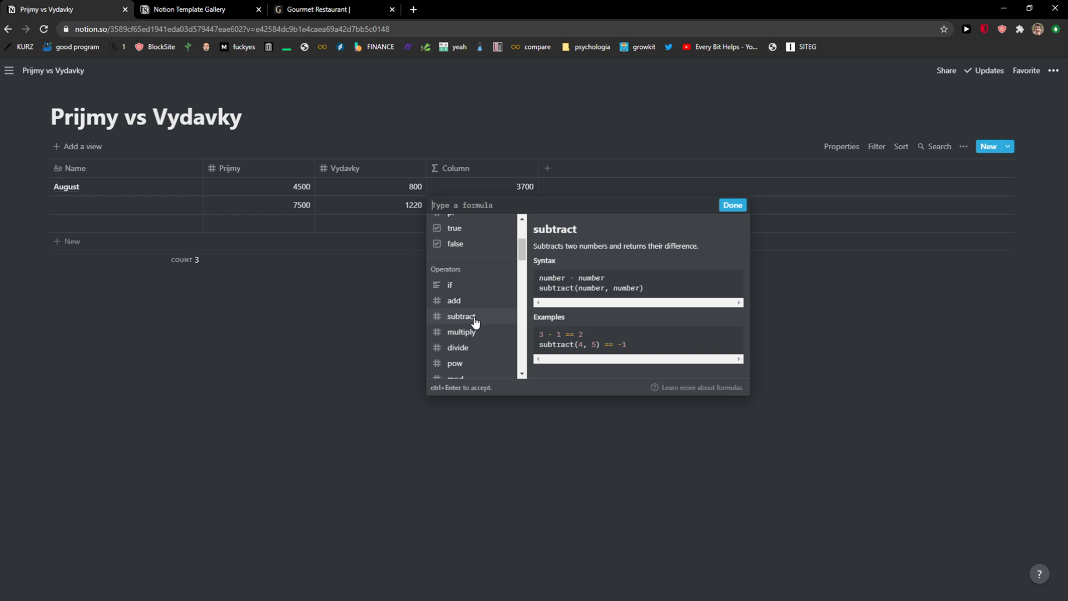
click(474, 318)
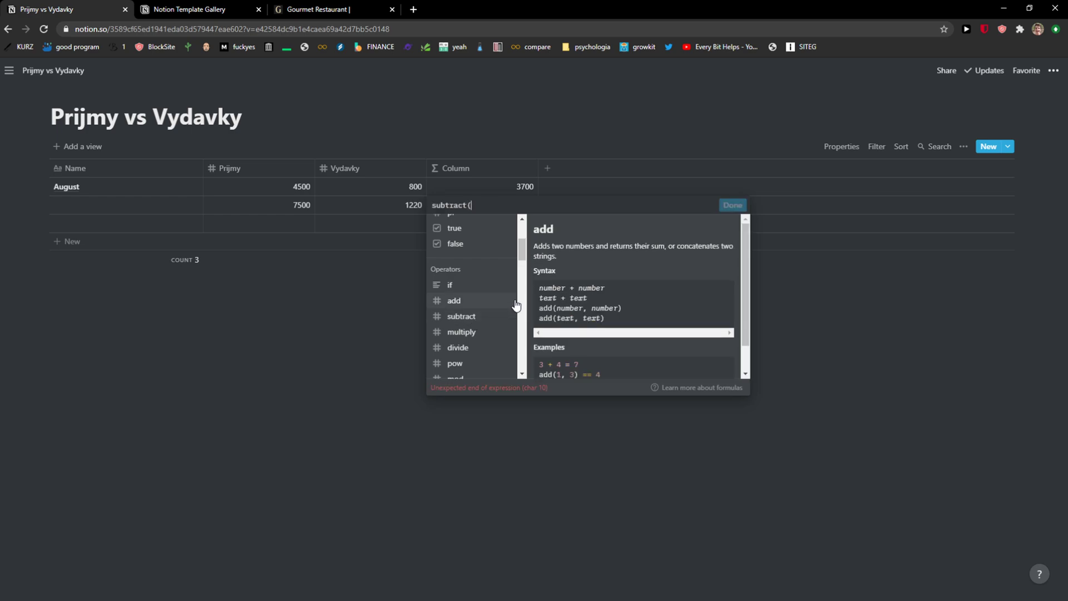
text(456)
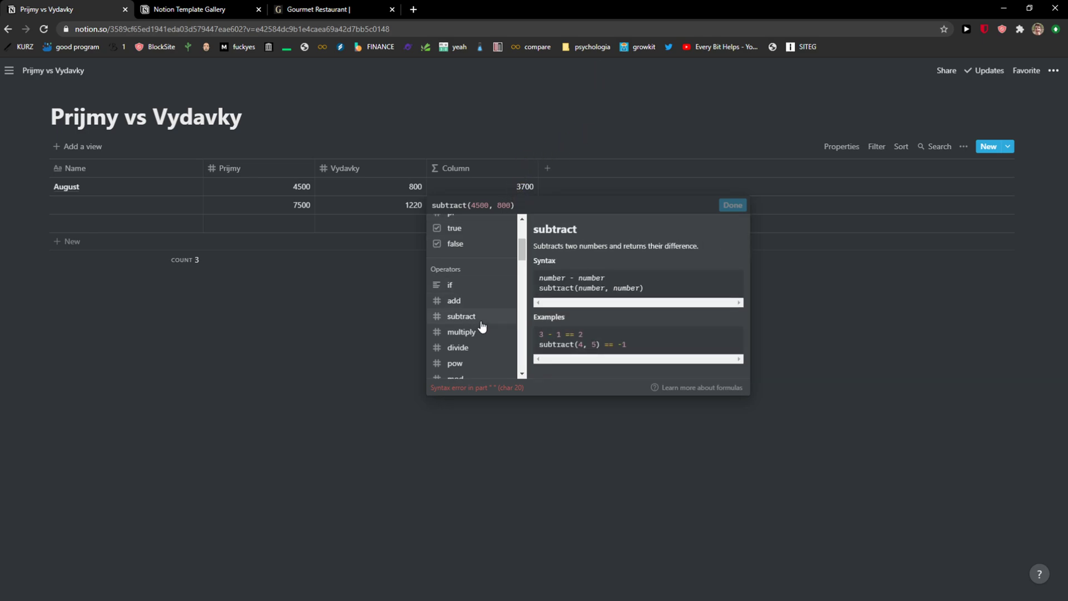
click(598, 356)
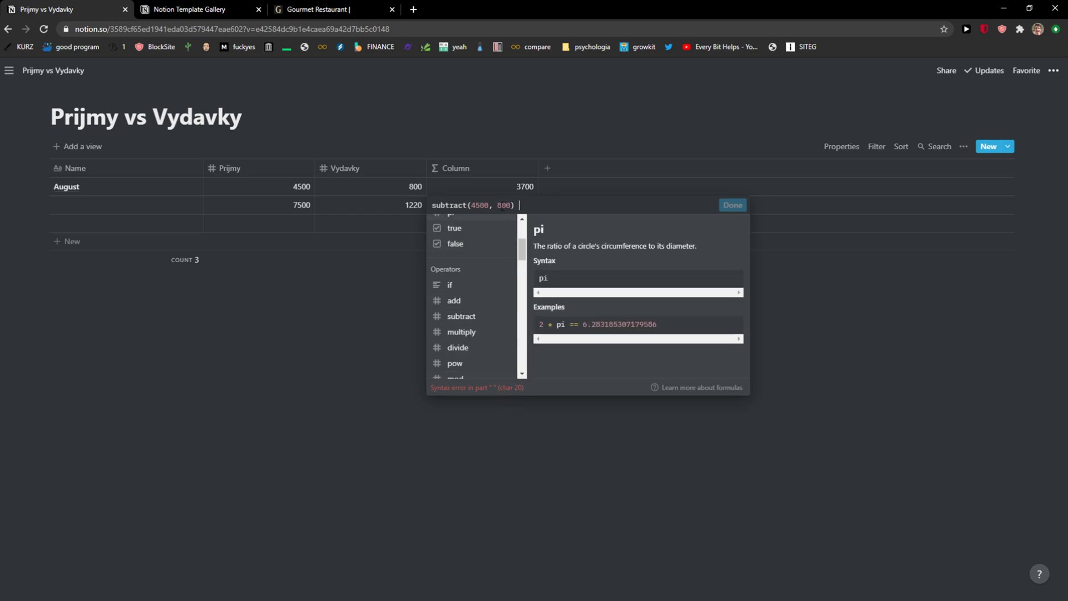
click(468, 206)
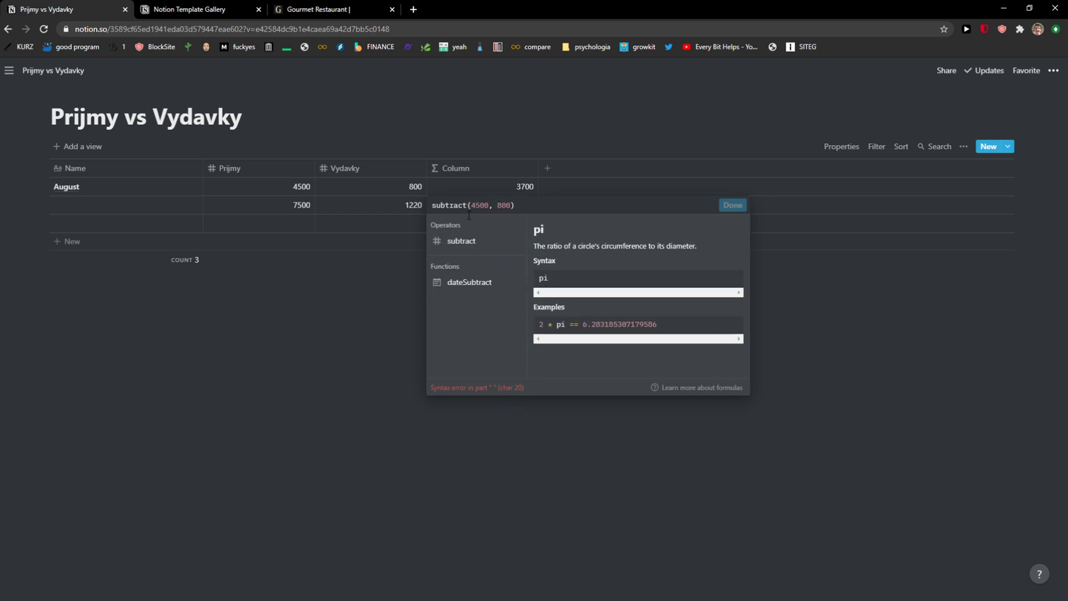
text(()
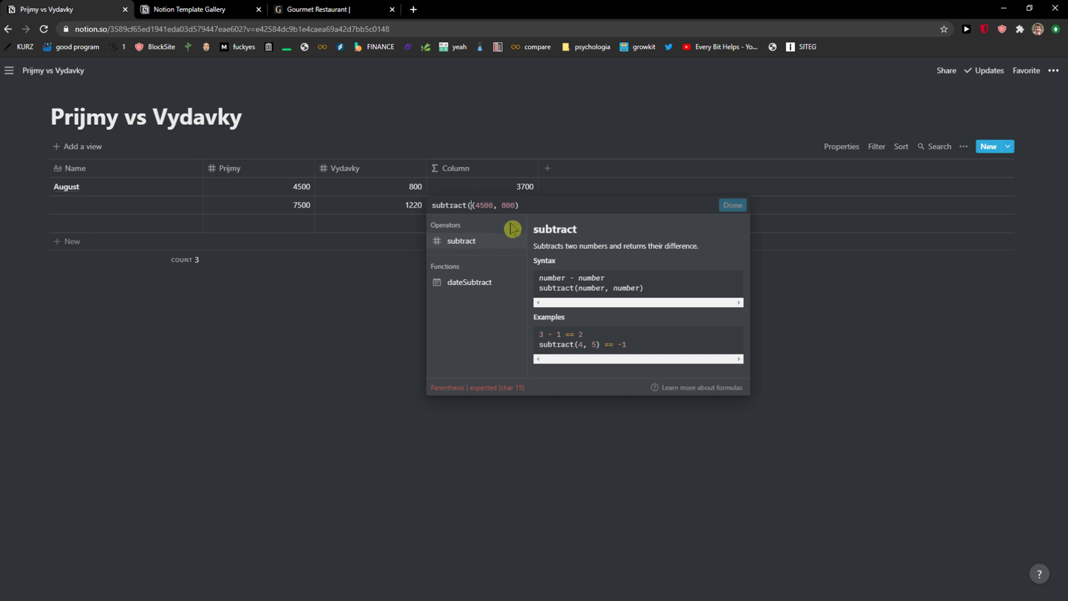
click(565, 206)
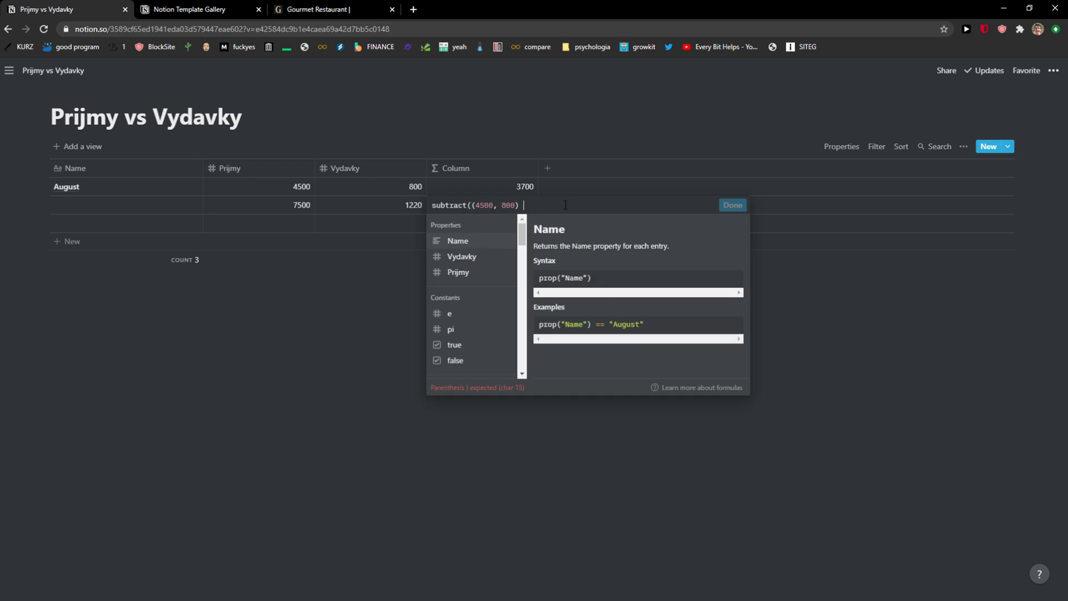
key(Return)
key(BackSpace)
key(BackSpace)
key(BackSpace)
key(BackSpace)
key(BackSpace)
key(BackSpace)
key(BackSpace)
key(BackSpace)
key(BackSpace)
key(BackSpace)
key(BackSpace)
key(BackSpace)
key(BackSpace)
key(BackSpace)
key(BackSpace)
key(BackSpace)
key(BackSpace)
key(BackSpace)
key(BackSpace)
key(BackSpace)
key(BackSpace)
key(BackSpace)
key(BackSpace)
key(BackSpace)
key(BackSpace)
key(BackSpace)
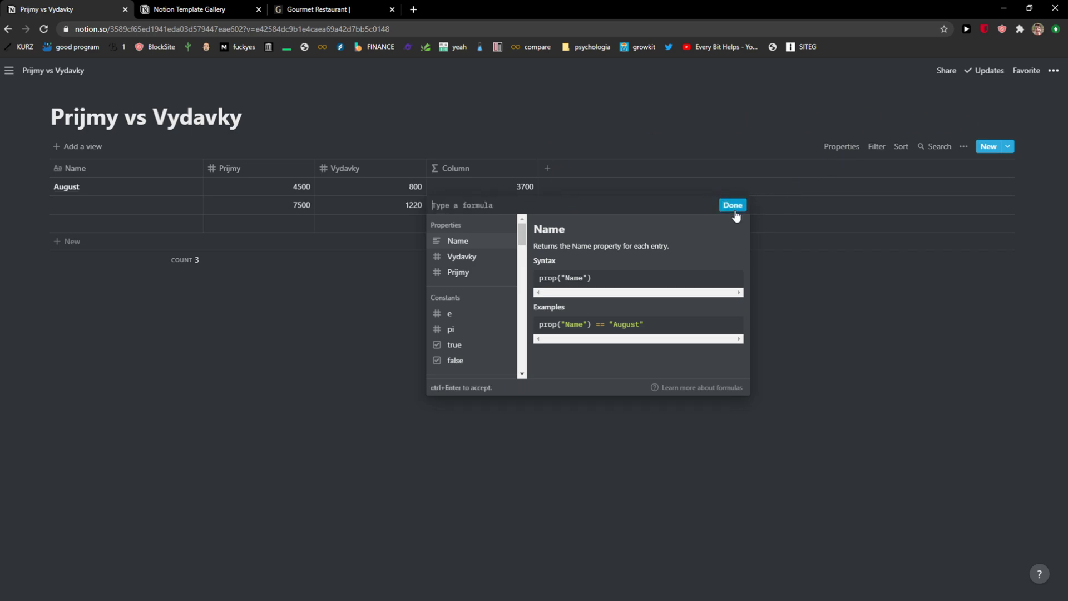
Save the empty formula, then start a subtract formula with 300 and 150
click(733, 206)
click(467, 197)
scroll(490, 303, down, 3)
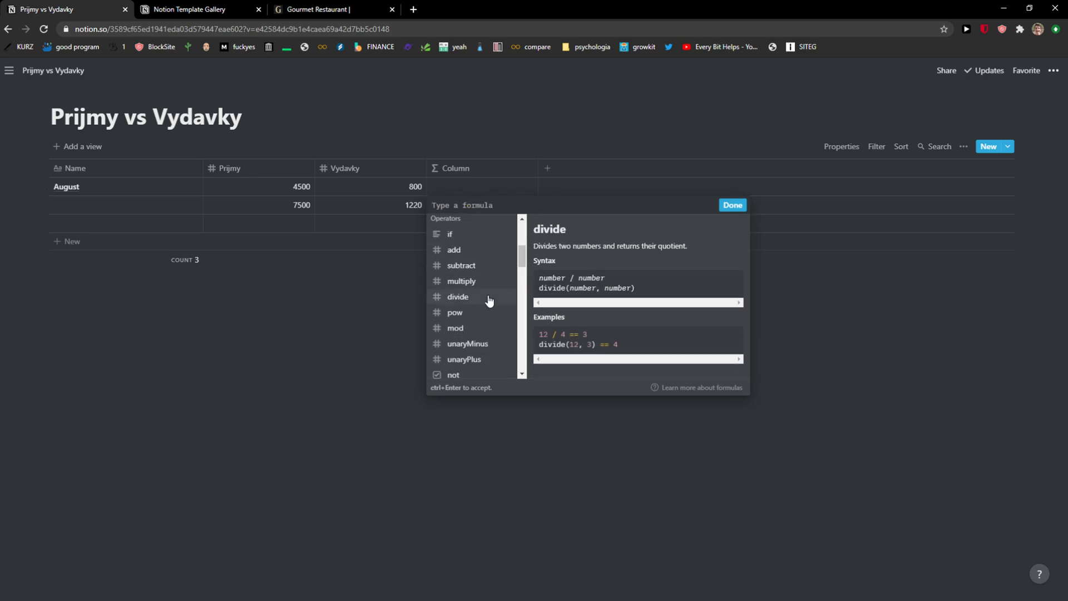
click(477, 267)
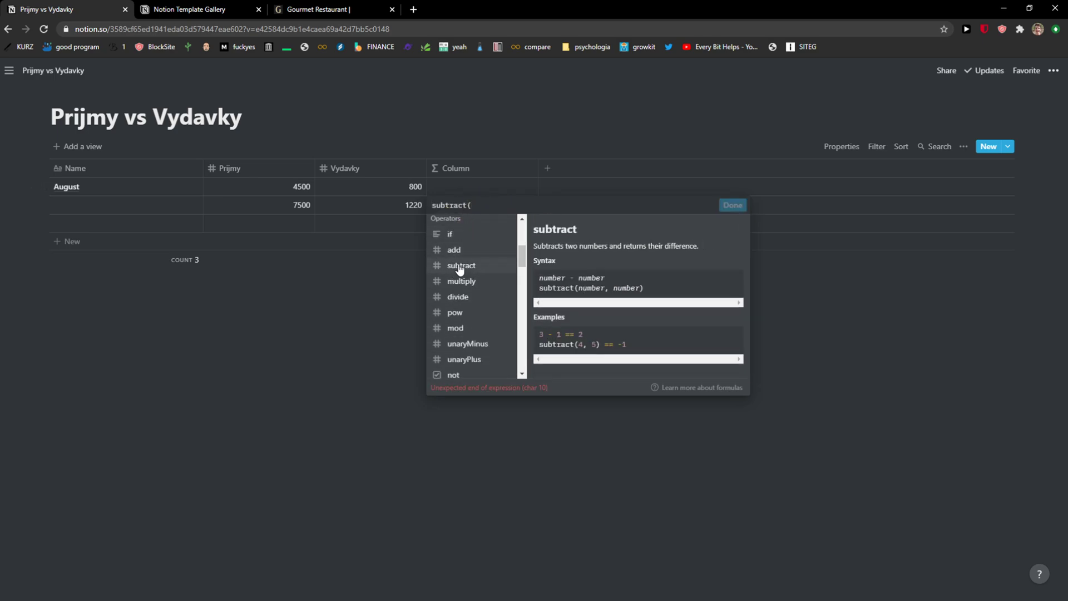
text(61)
text())
Remove the extra subtract fragment and apply subtract(300, 150), giving 150 in every row
click(460, 267)
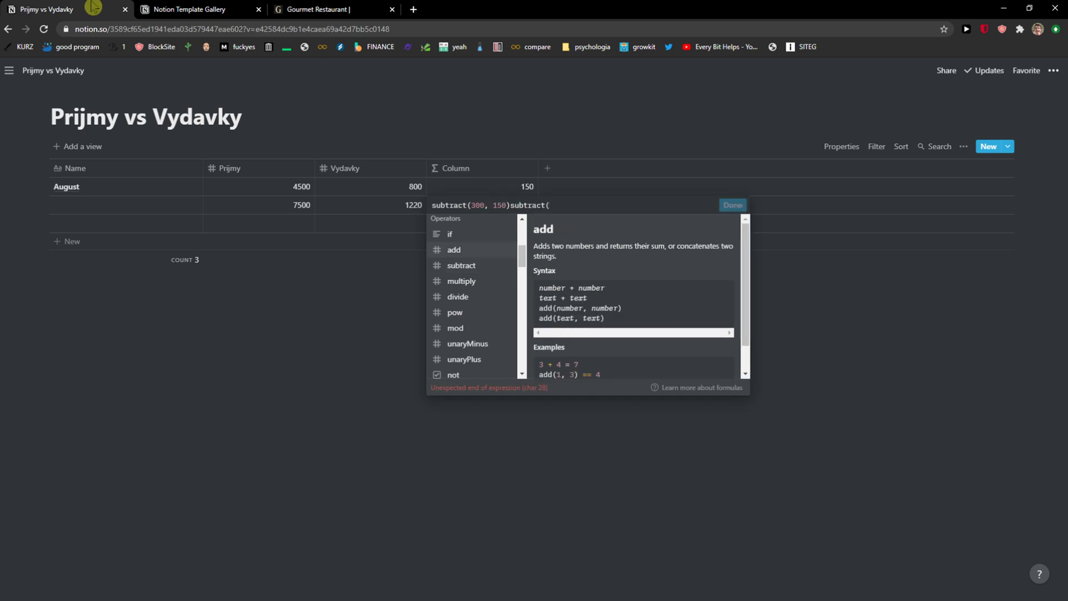
text(6)
key(BackSpace)
key(BackSpace)
key(BackSpace)
key(BackSpace)
key(BackSpace)
key(BackSpace)
key(BackSpace)
key(BackSpace)
key(BackSpace)
key(BackSpace)
right_click(205, 9)
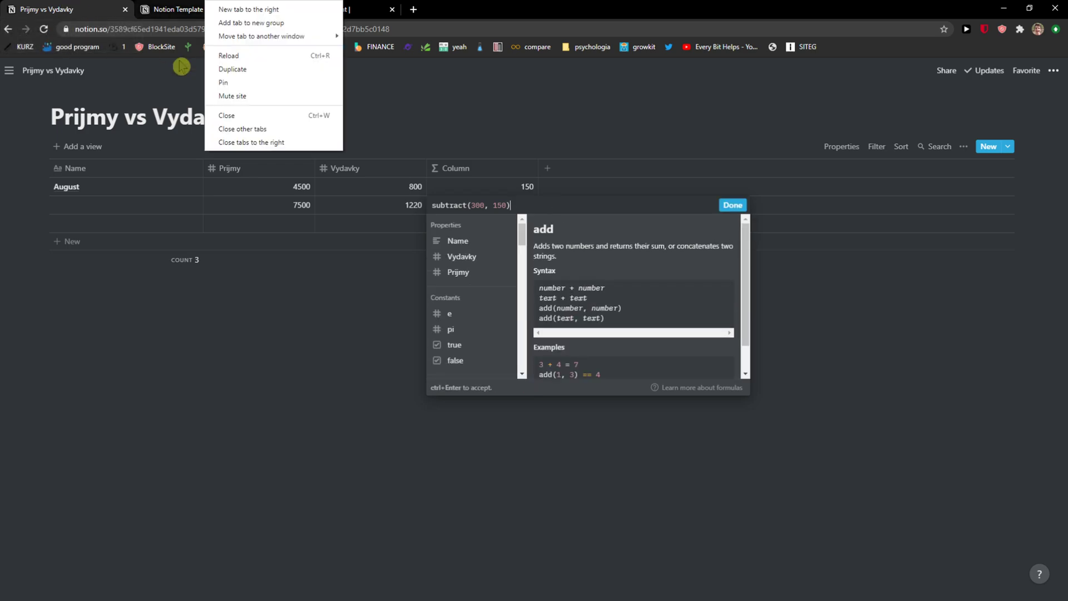
click(732, 206)
click(732, 206)
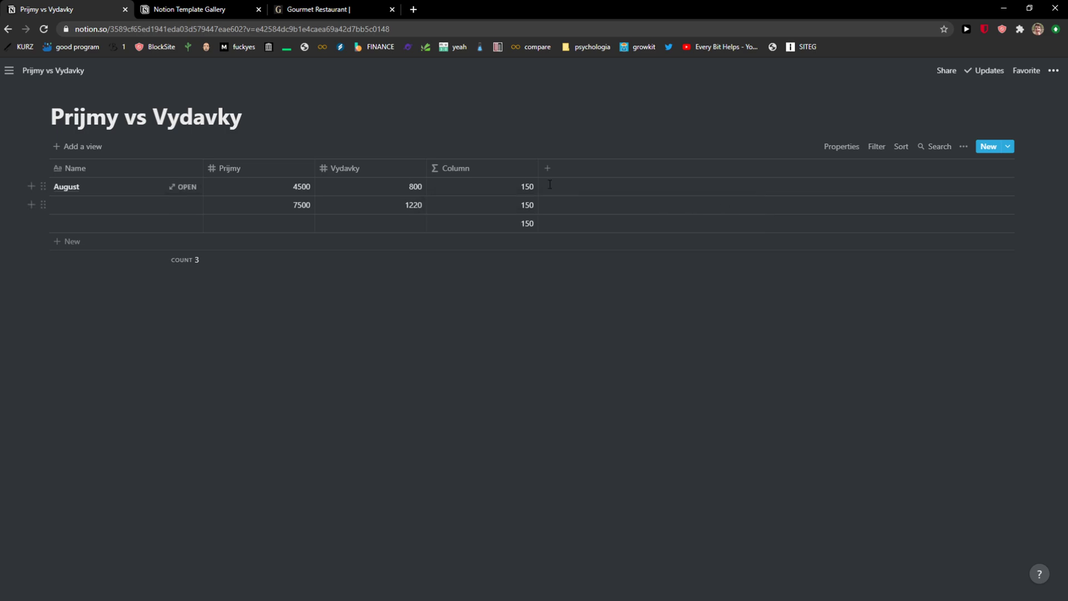
Reopen the Column formula and try appending subtract with the Prijmy and Vydavky properties
click(497, 205)
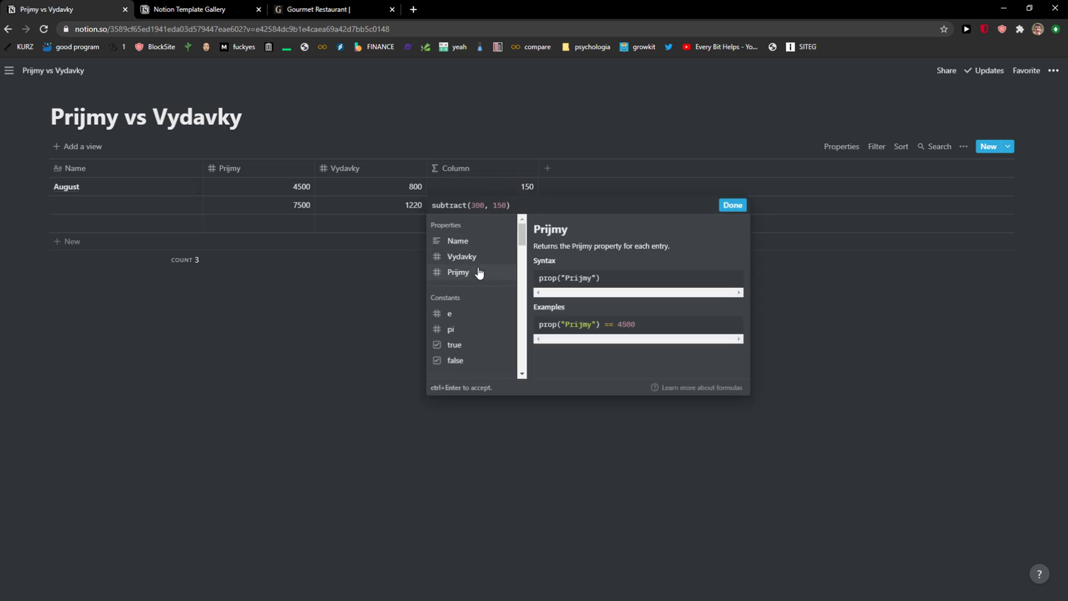
scroll(473, 248, down, 1)
scroll(484, 284, up, 1)
scroll(481, 303, down, 2)
scroll(480, 267, up, 3)
scroll(476, 323, down, 3)
click(472, 323)
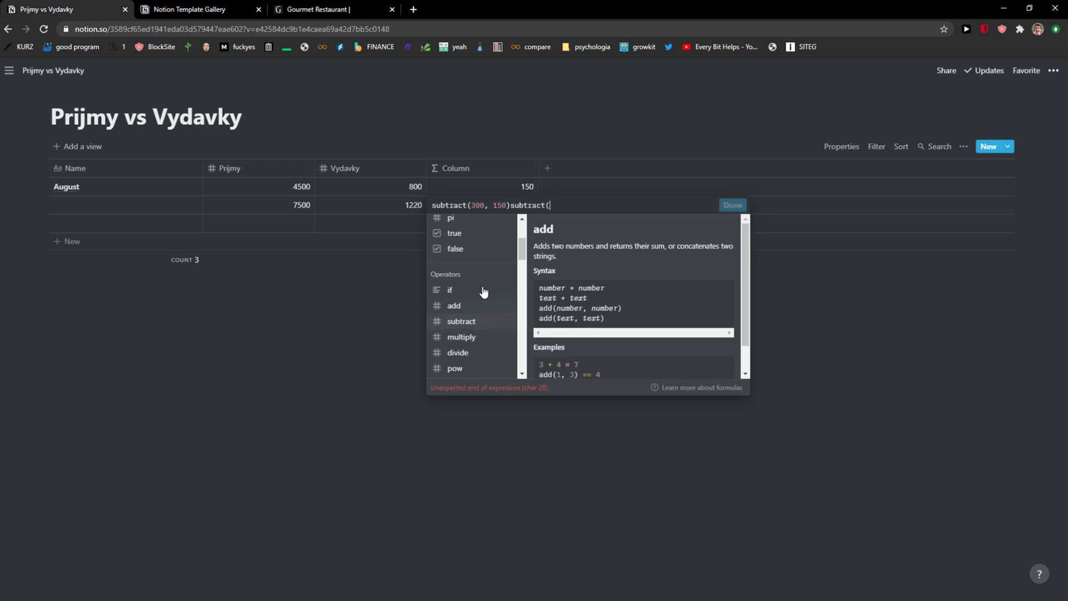
scroll(480, 262, up, 3)
click(470, 273)
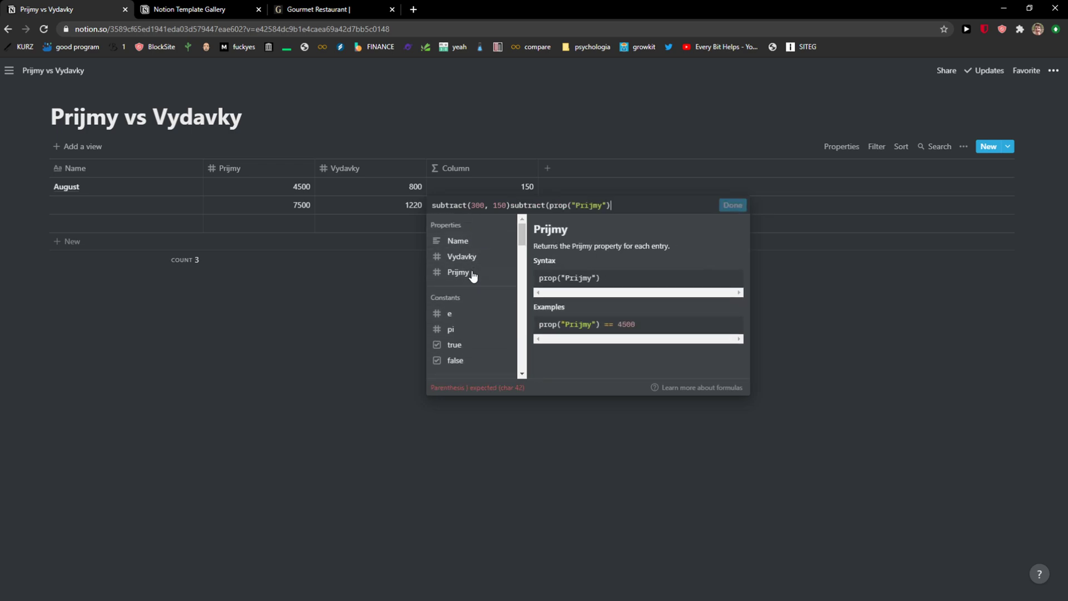
click(472, 257)
Select the whole formula text and delete it, leaving the formula empty
right_click(591, 304)
drag(674, 206, 426, 214)
scroll(462, 311, down, 1)
scroll(461, 310, down, 6)
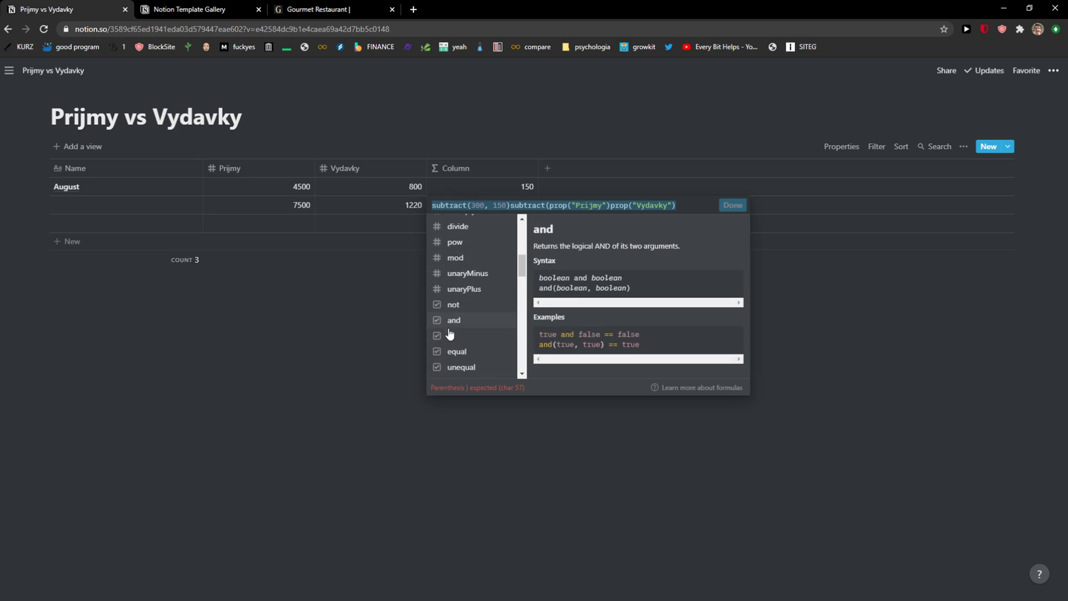
scroll(470, 312, up, 4)
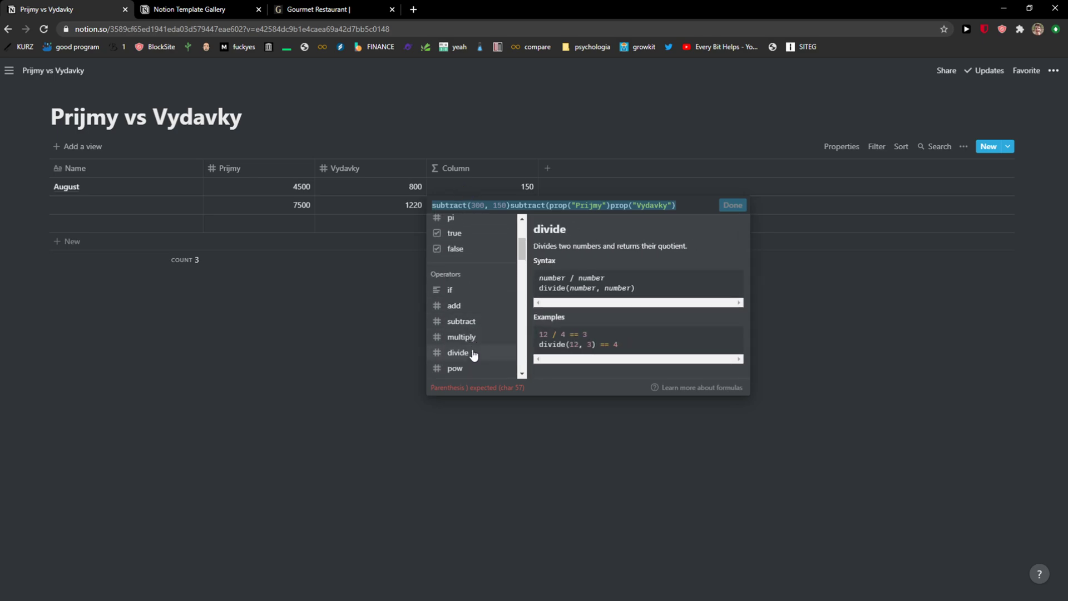
scroll(473, 353, down, 1)
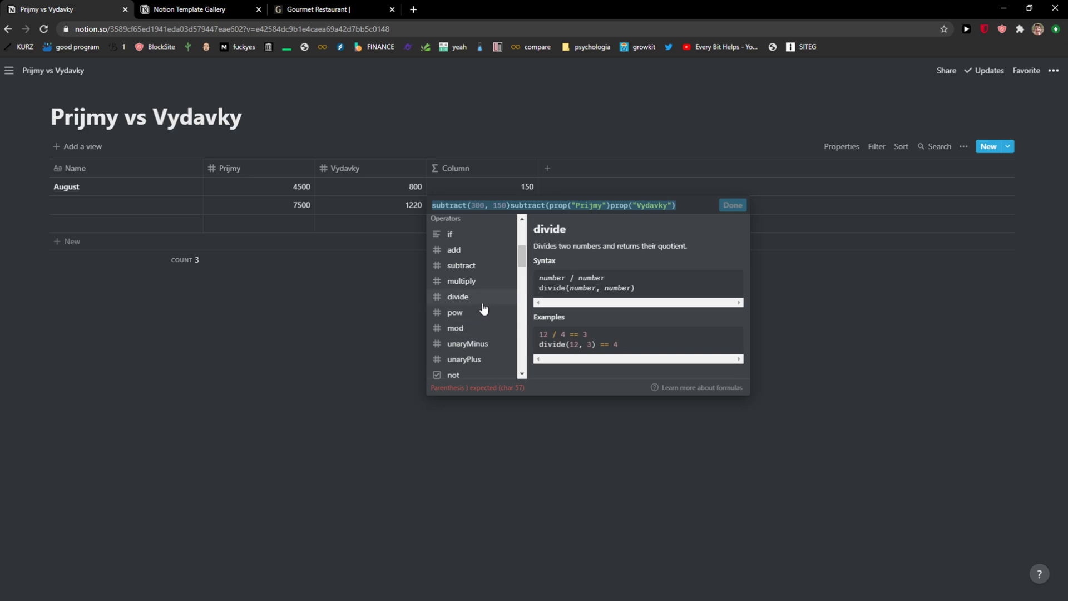
scroll(484, 277, up, 1)
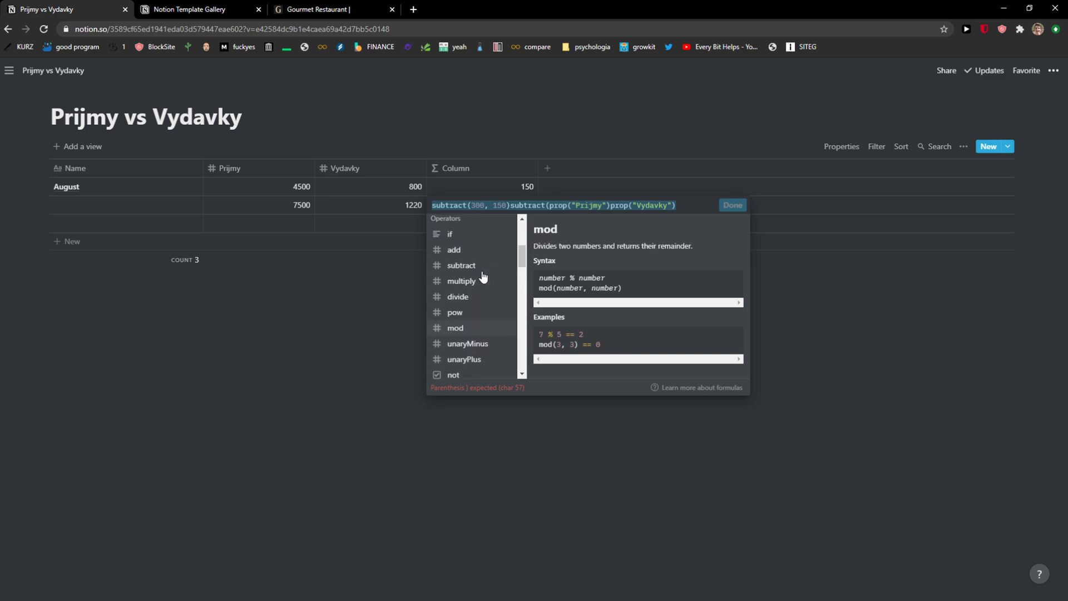
key(BackSpace)
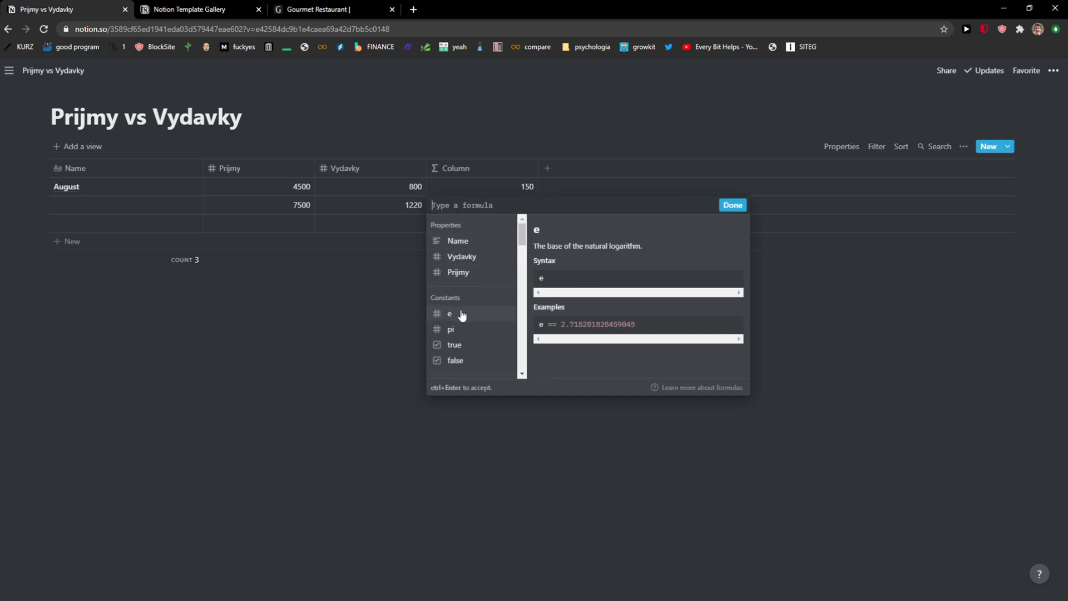
Write divide(prop("Prijmy"), prop("Vydavky")) in the Column formula and save it
scroll(461, 315, down, 2)
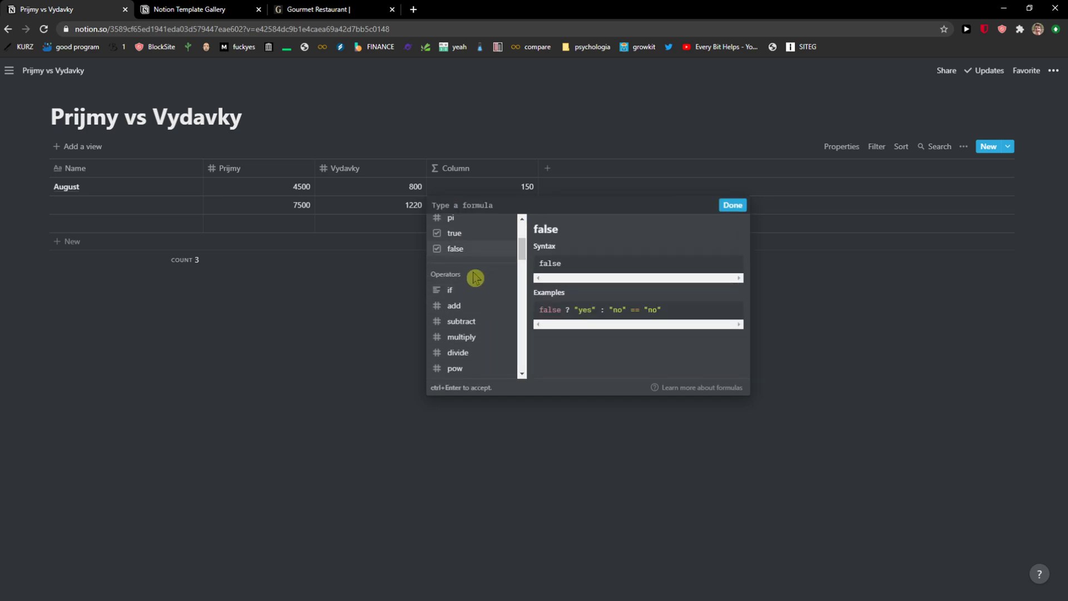
scroll(476, 274, down, 1)
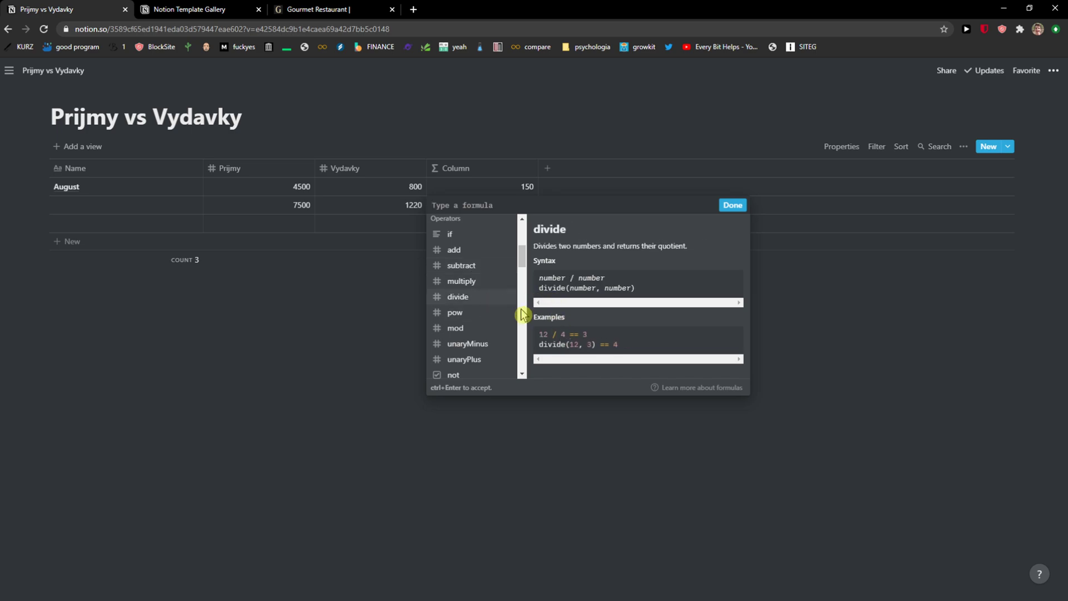
click(499, 301)
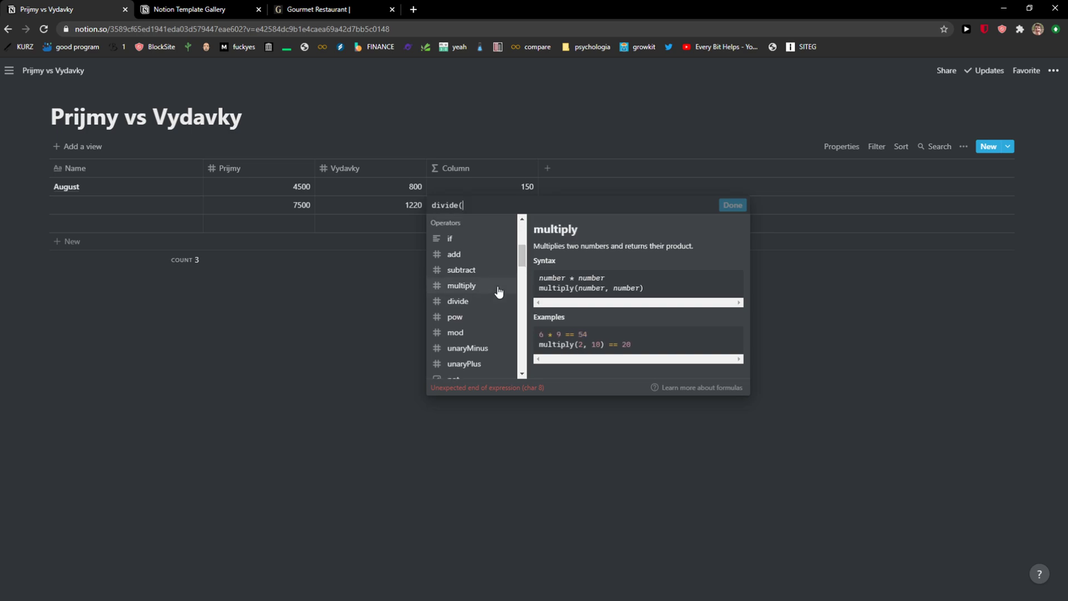
scroll(493, 289, up, 1)
click(484, 277)
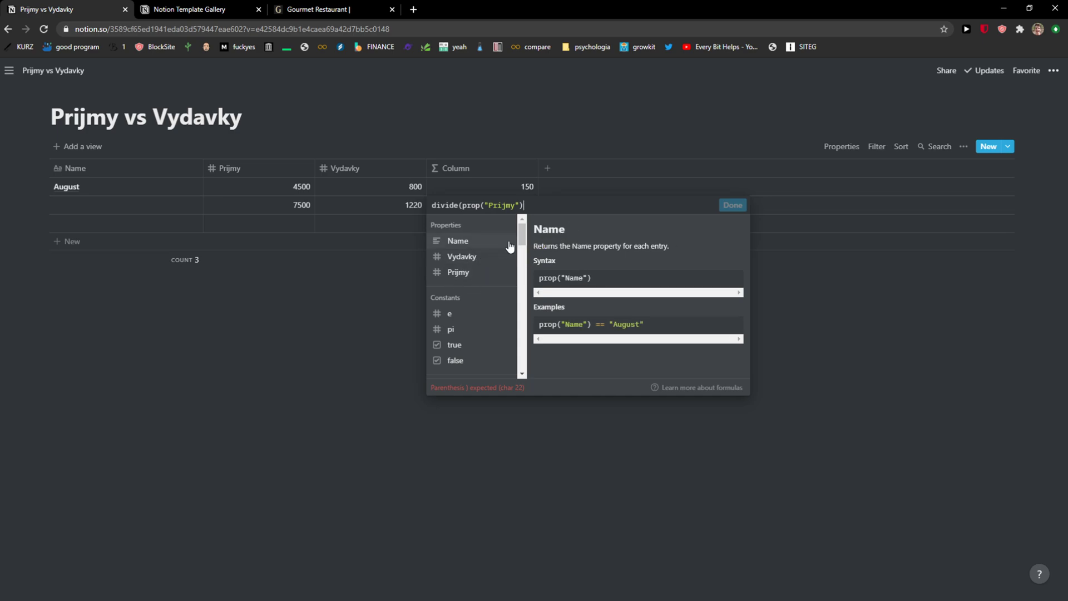
text(,)
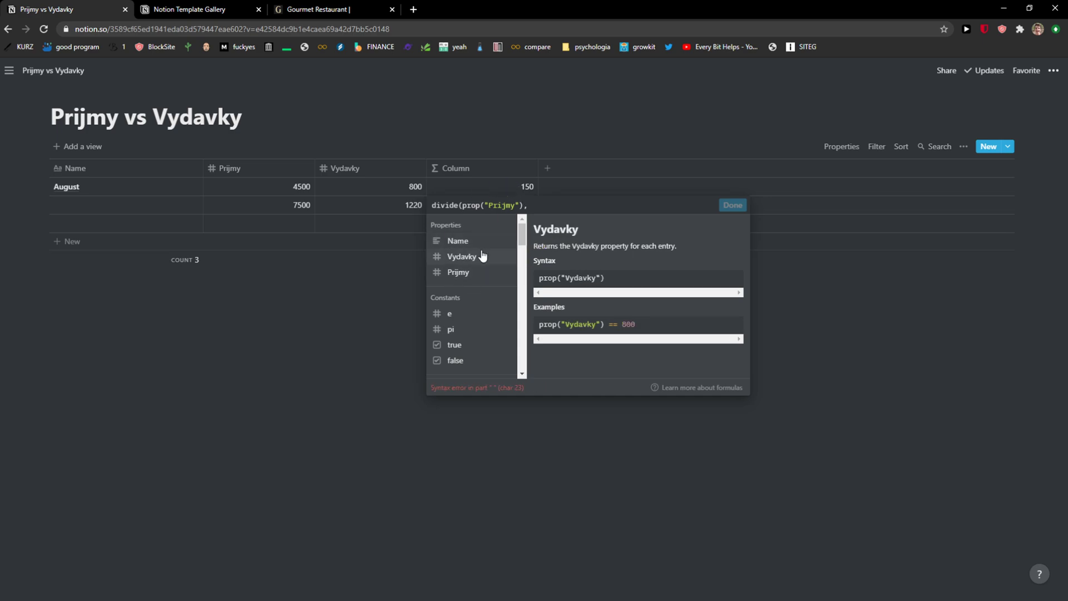
click(483, 257)
text())
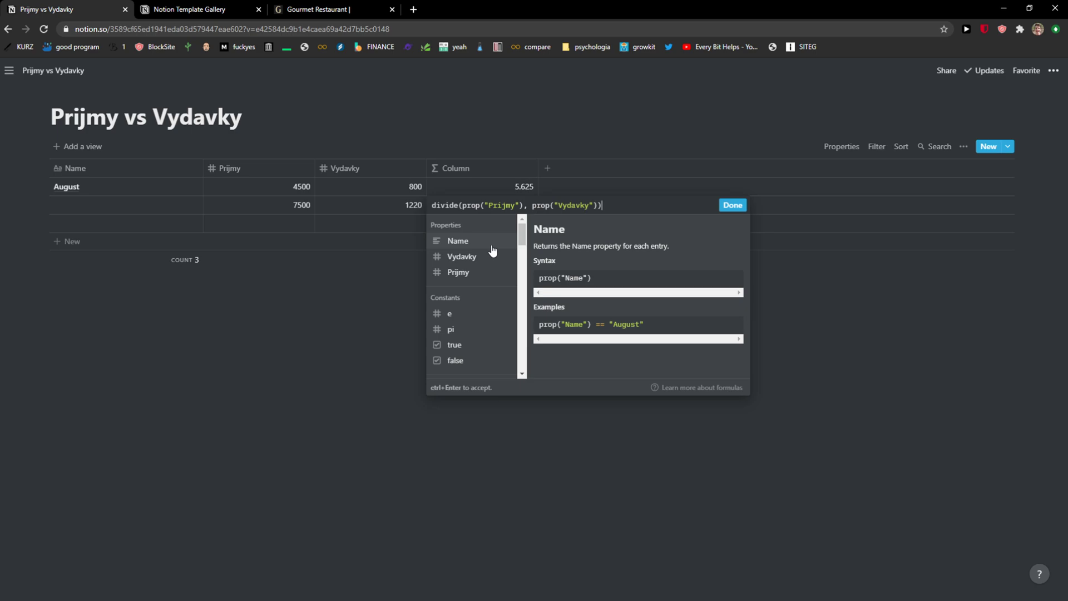
click(731, 204)
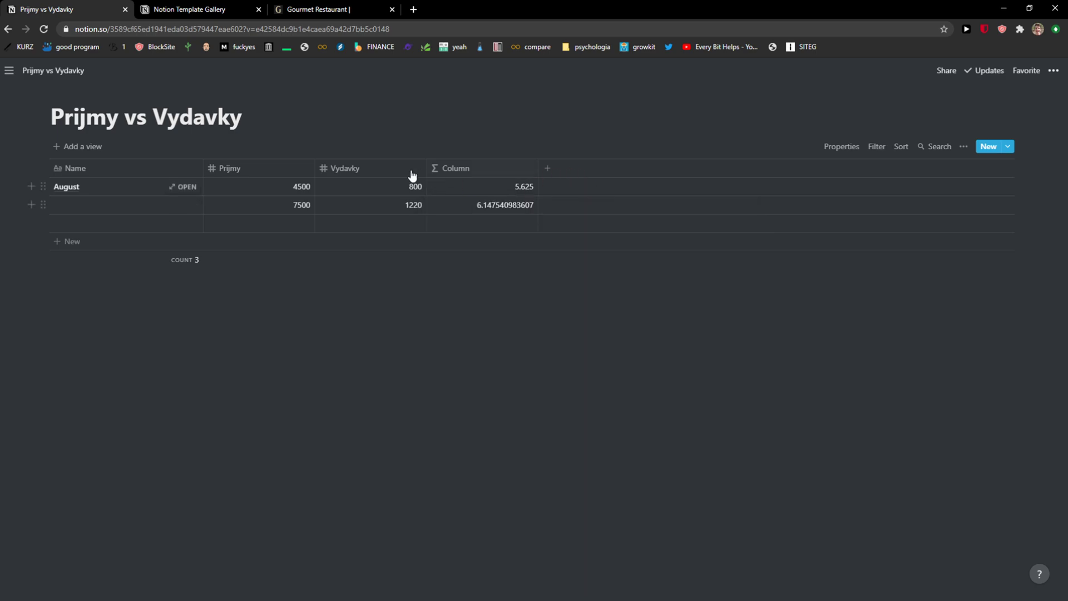
Reopen the second row's Column formula to review its 6.147540983607 result
click(486, 210)
key(Escape)
key(Return)
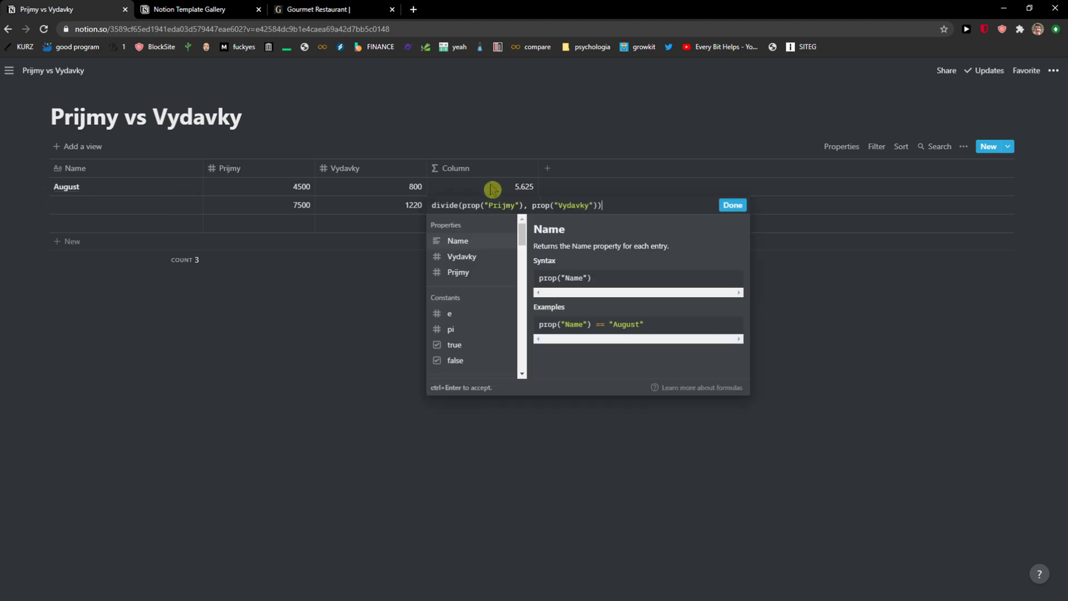